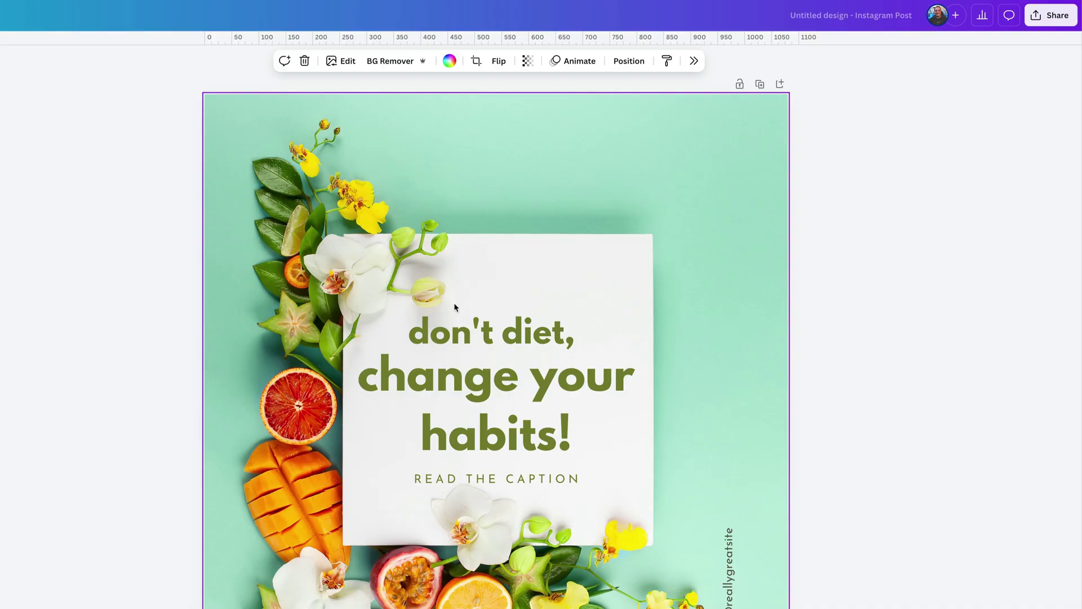
Select the 'don't diet, change your habits!' headline and check its League Spartan font.
click(503, 339)
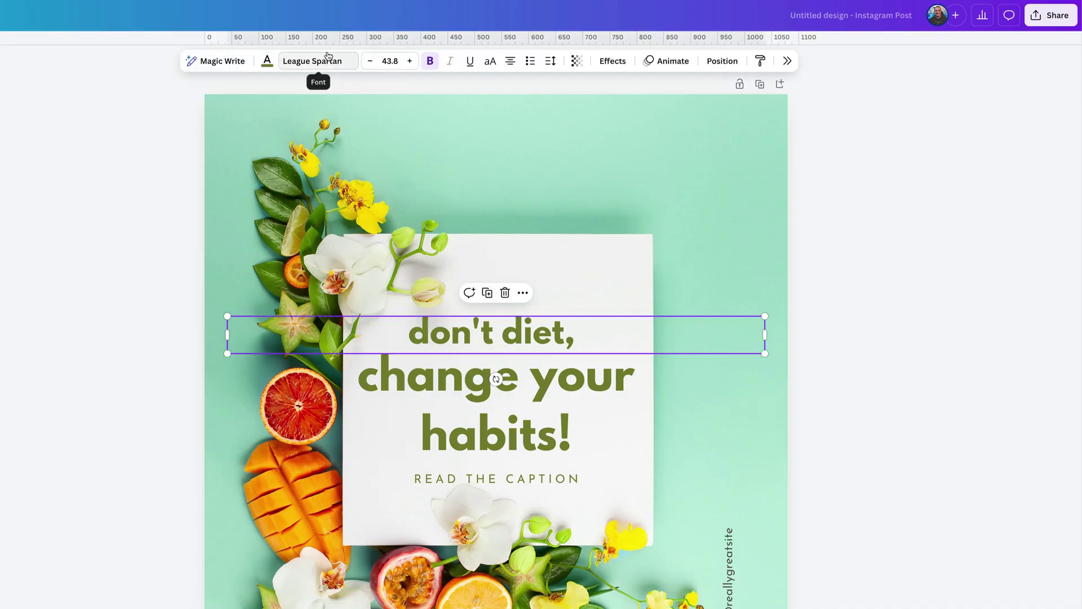
click(328, 61)
scroll(995, 350, down, 15)
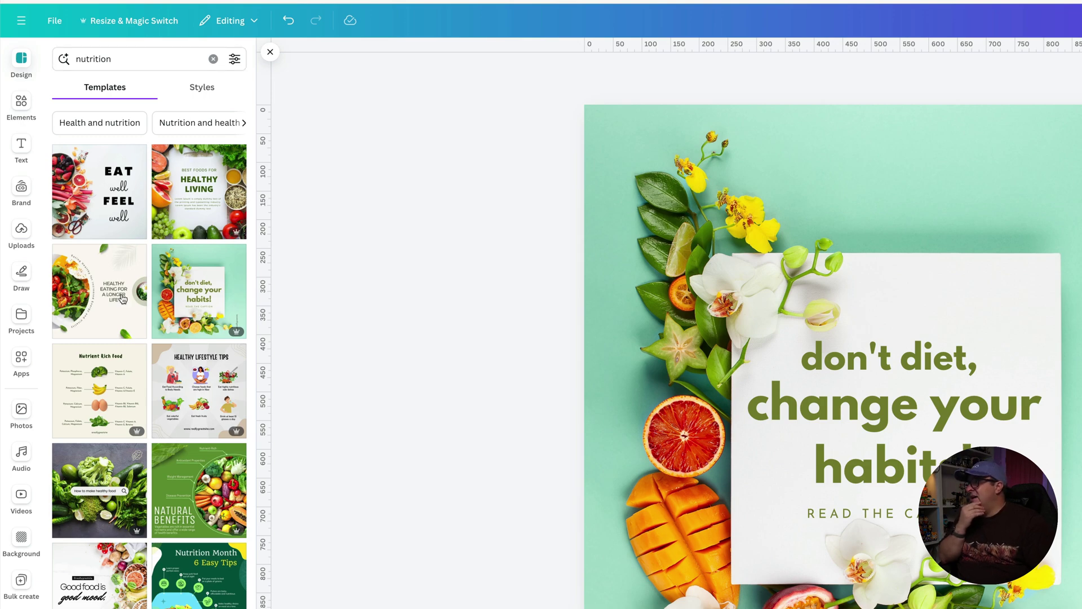
Apply the Personal Nutrition Plan template's text styles to the post.
scroll(121, 298, down, 10)
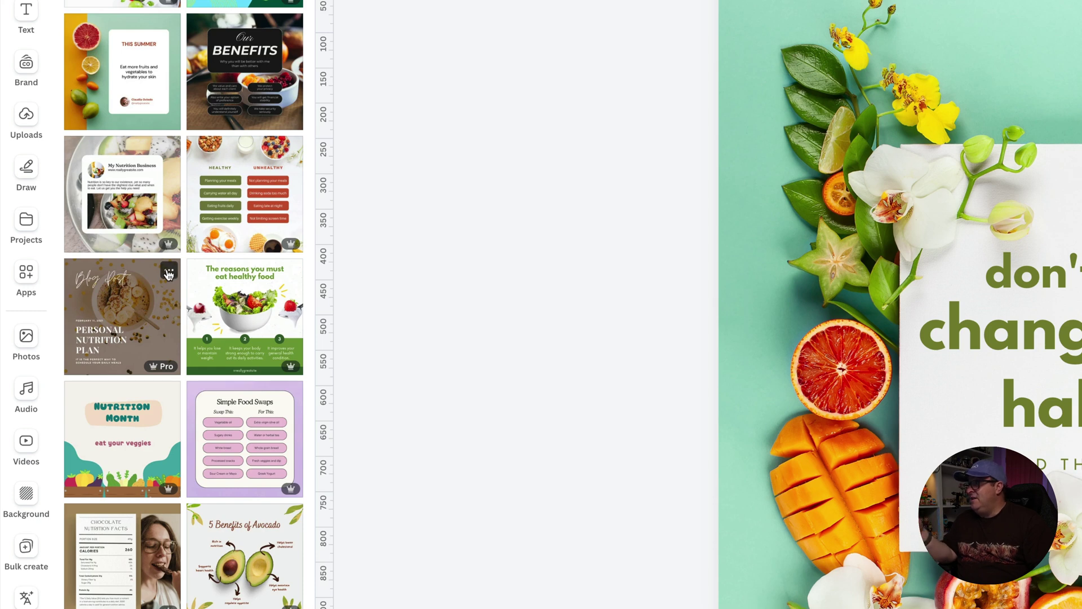
click(169, 272)
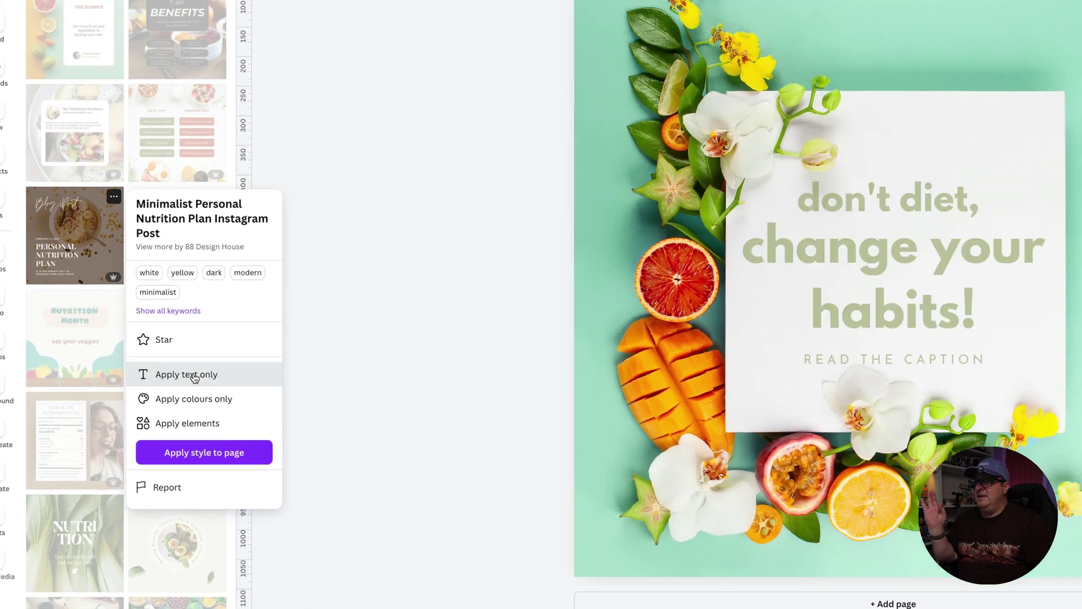
click(279, 331)
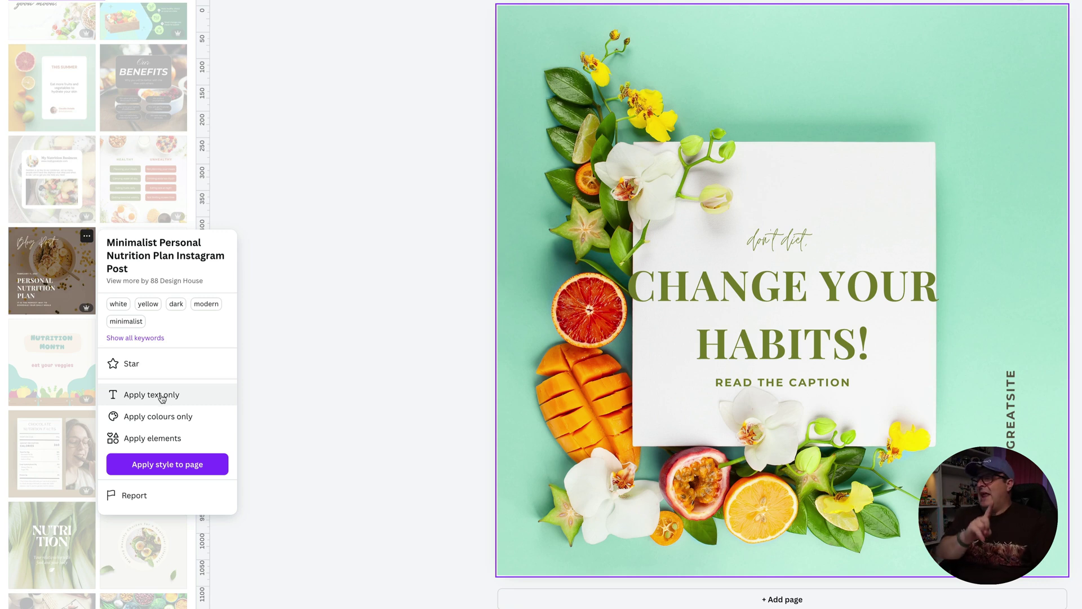
click(306, 321)
Apply the Diet Program template's fonts to the post text.
scroll(135, 369, down, 10)
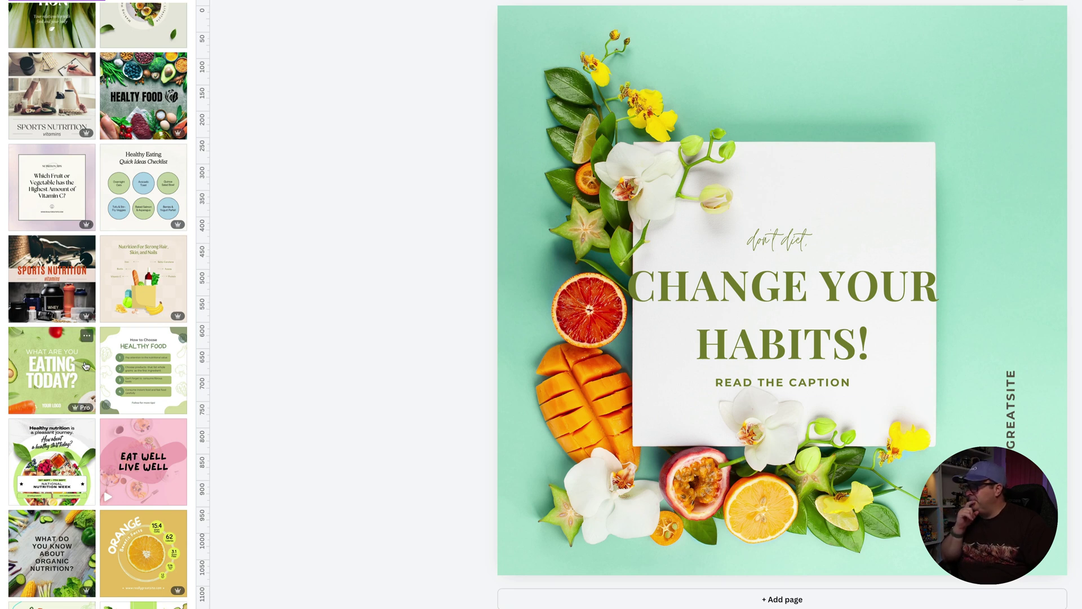
scroll(85, 366, down, 7)
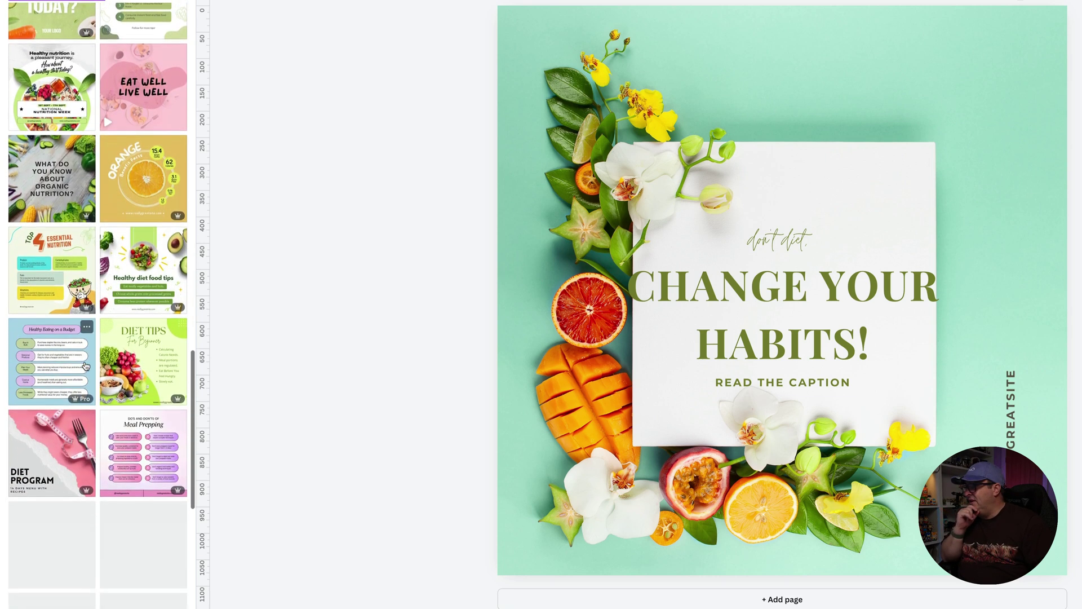
scroll(86, 366, down, 4)
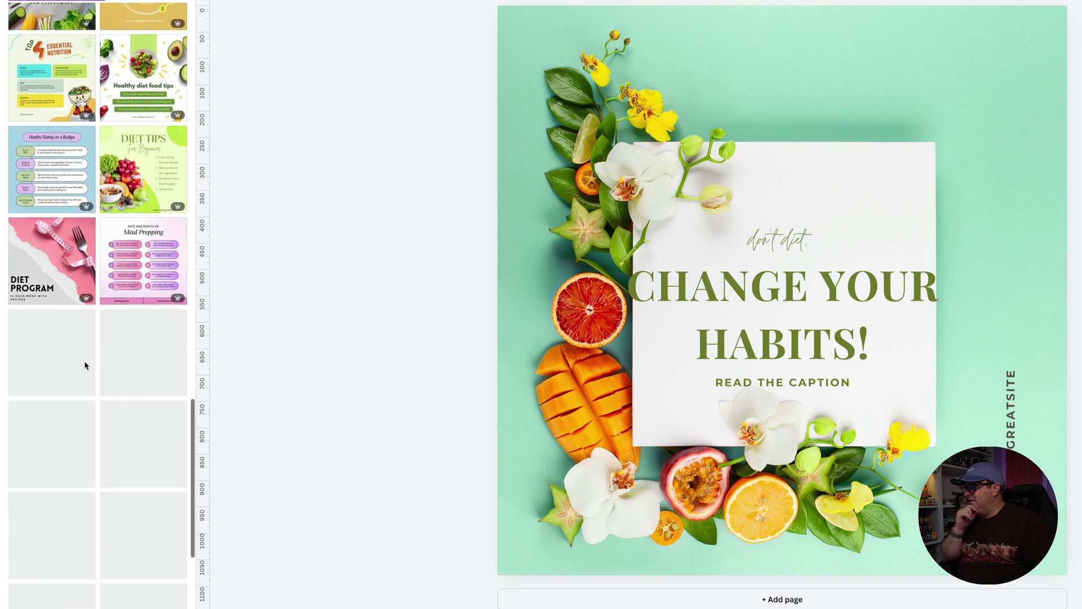
mouse_move(86, 230)
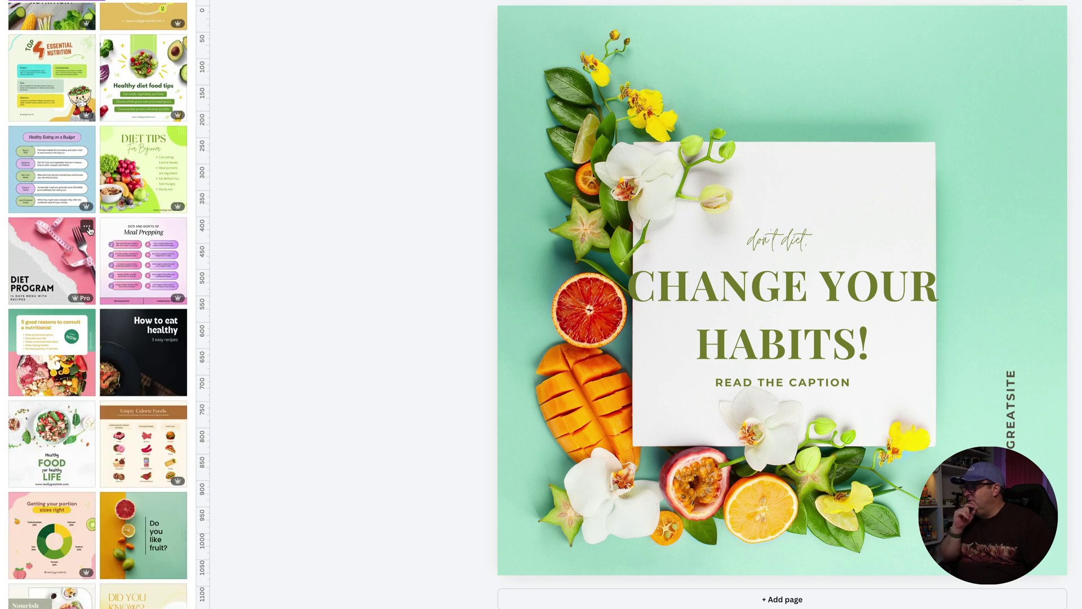
click(88, 228)
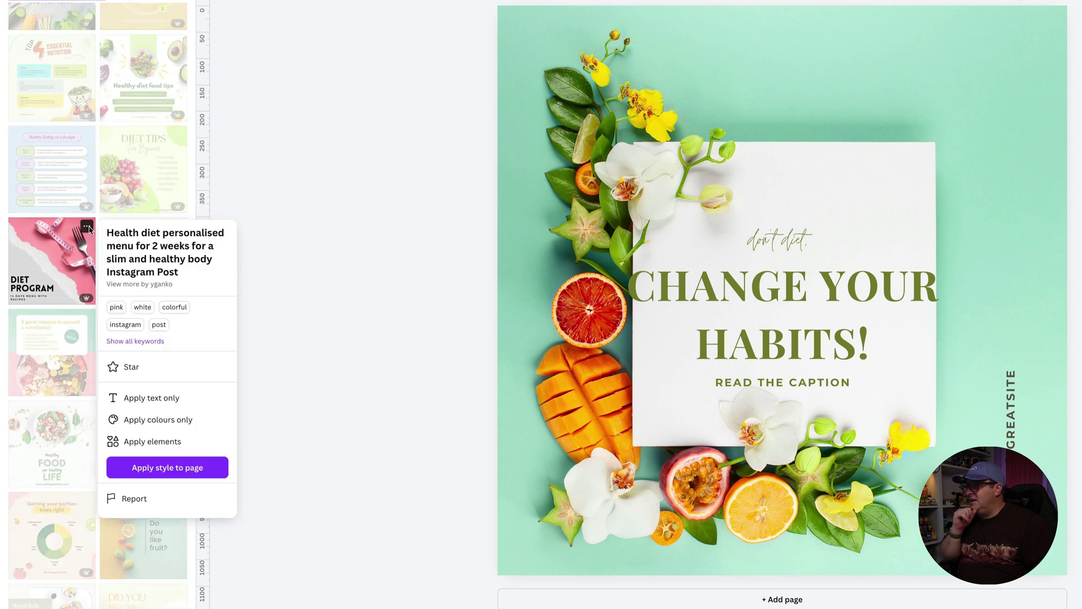
click(196, 402)
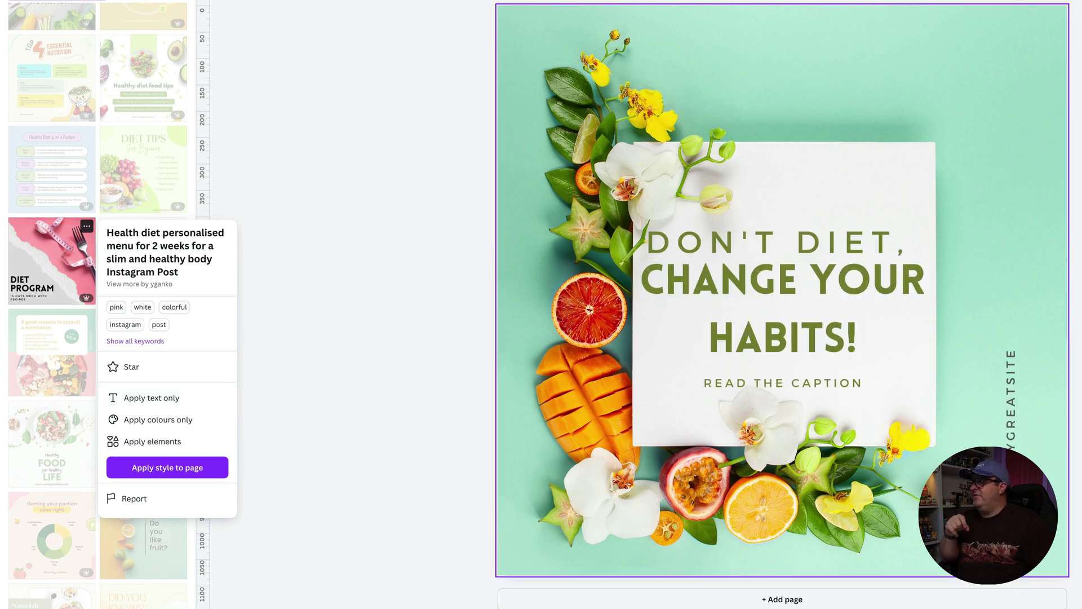
key(Escape)
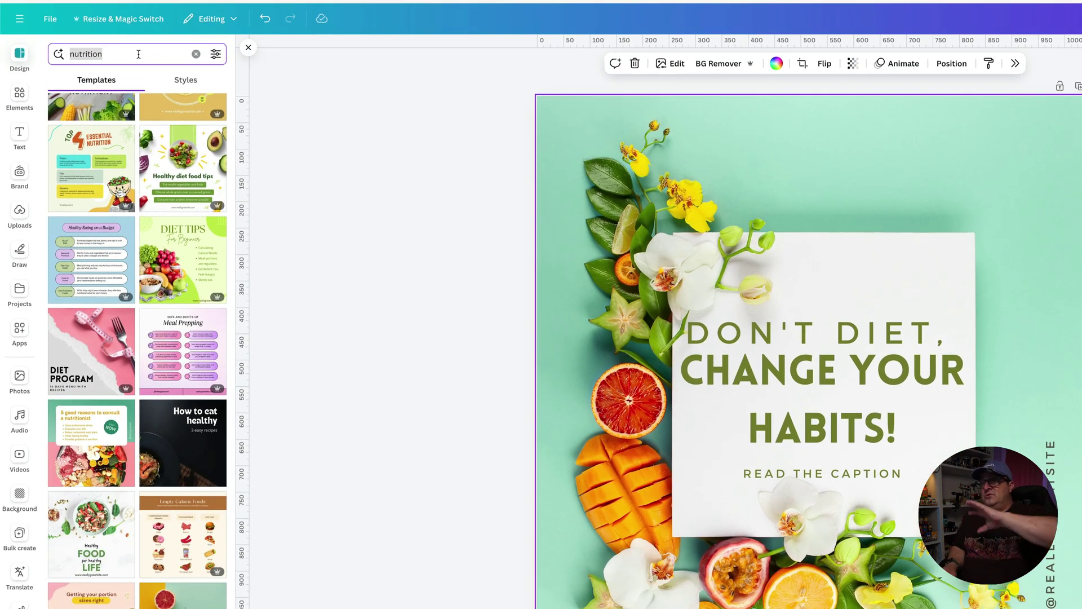
Search templates for 'cars' and apply the Rent Luxury Car template's text only.
text(cars)
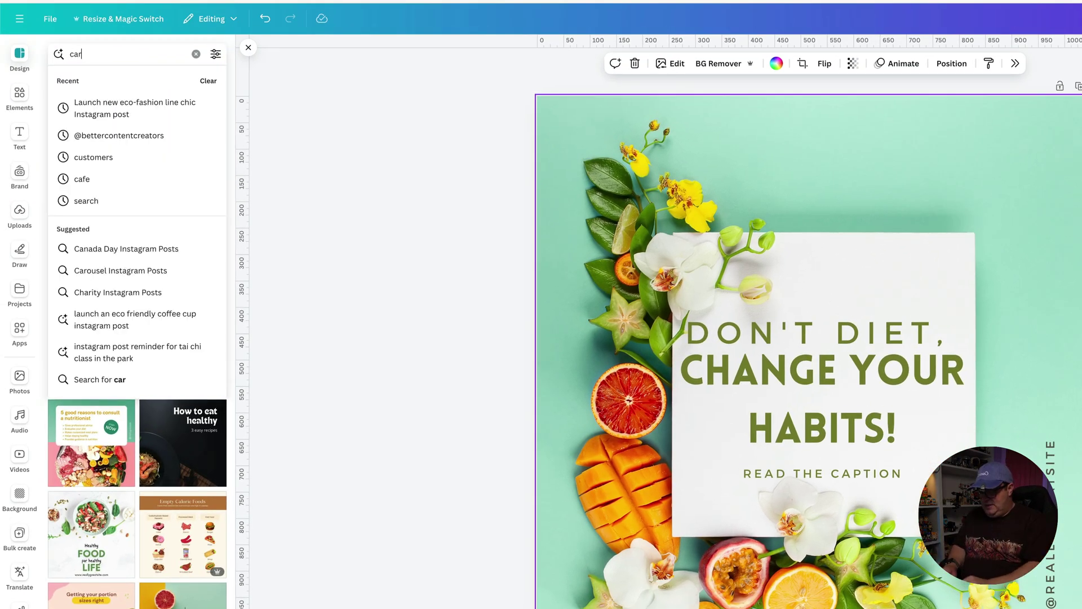
key(Return)
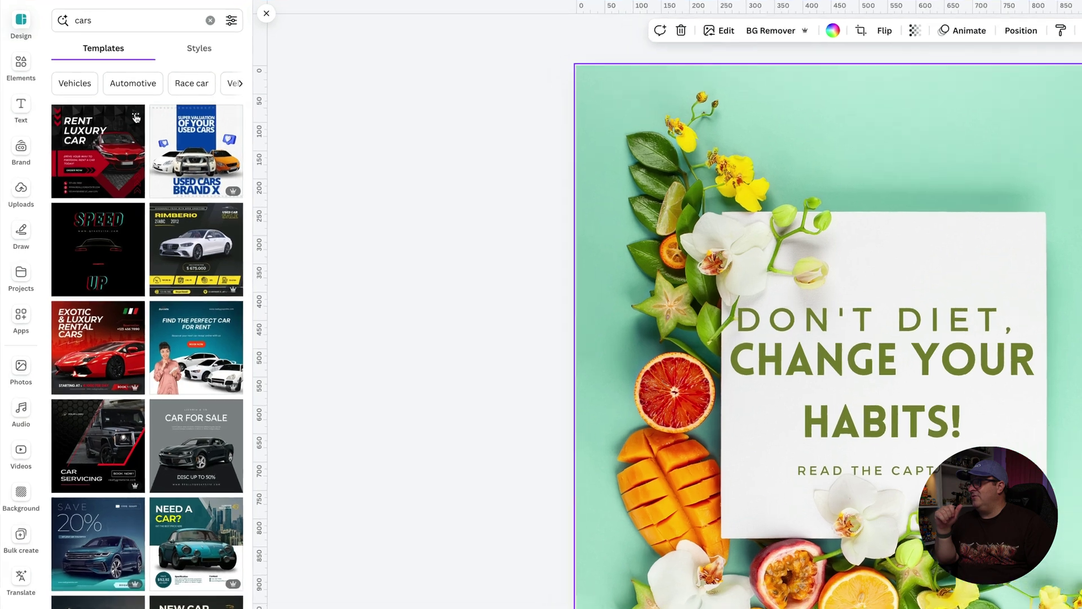
click(127, 145)
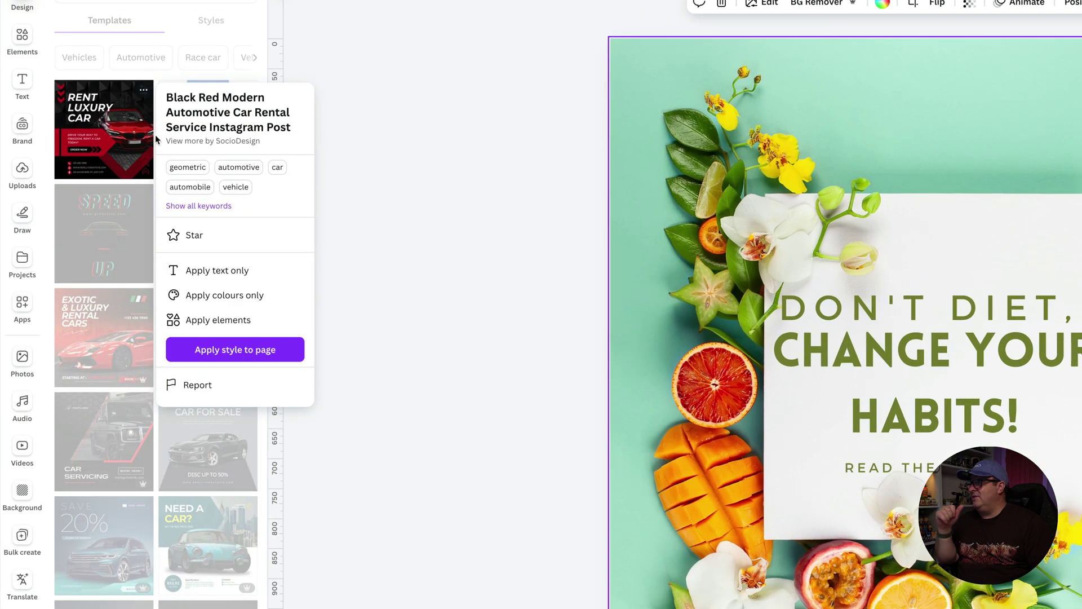
click(215, 275)
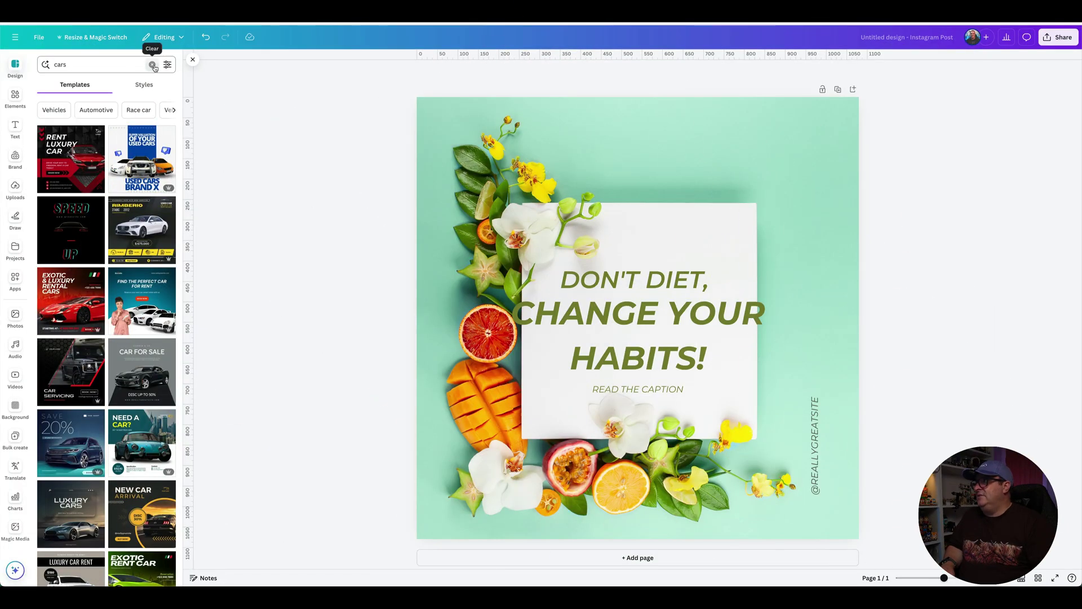
Clear the search and apply the sustainable fashion template's fonts to the post text.
click(152, 65)
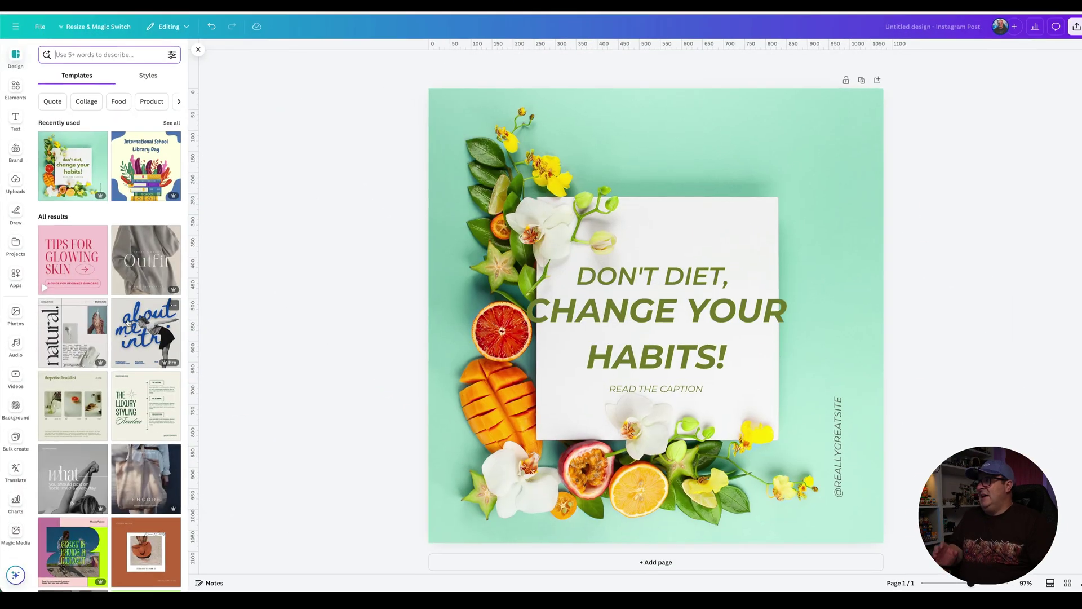
scroll(124, 325, down, 7)
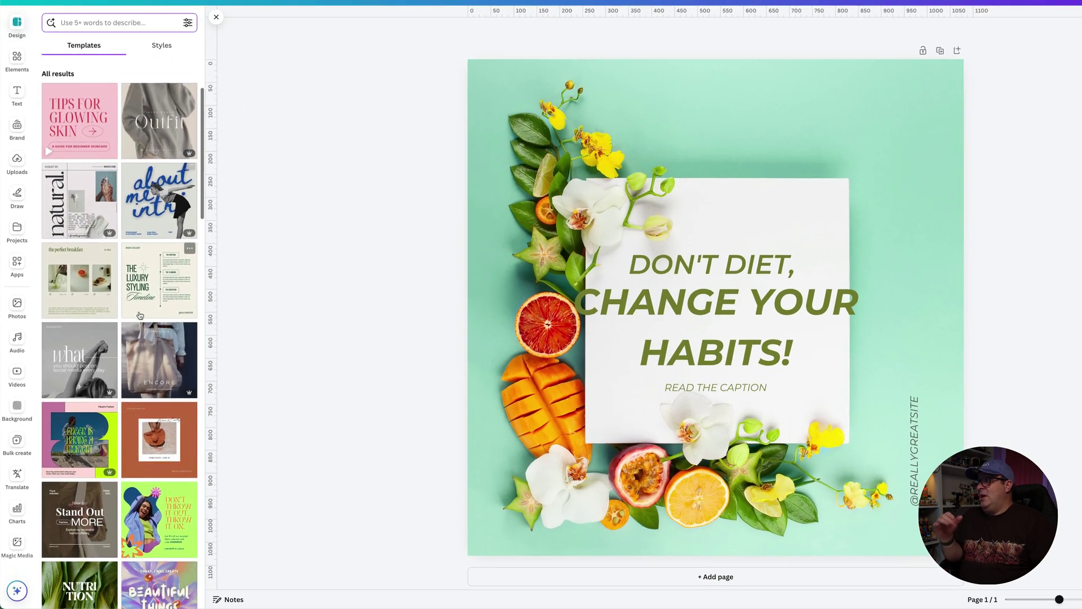
scroll(139, 315, down, 3)
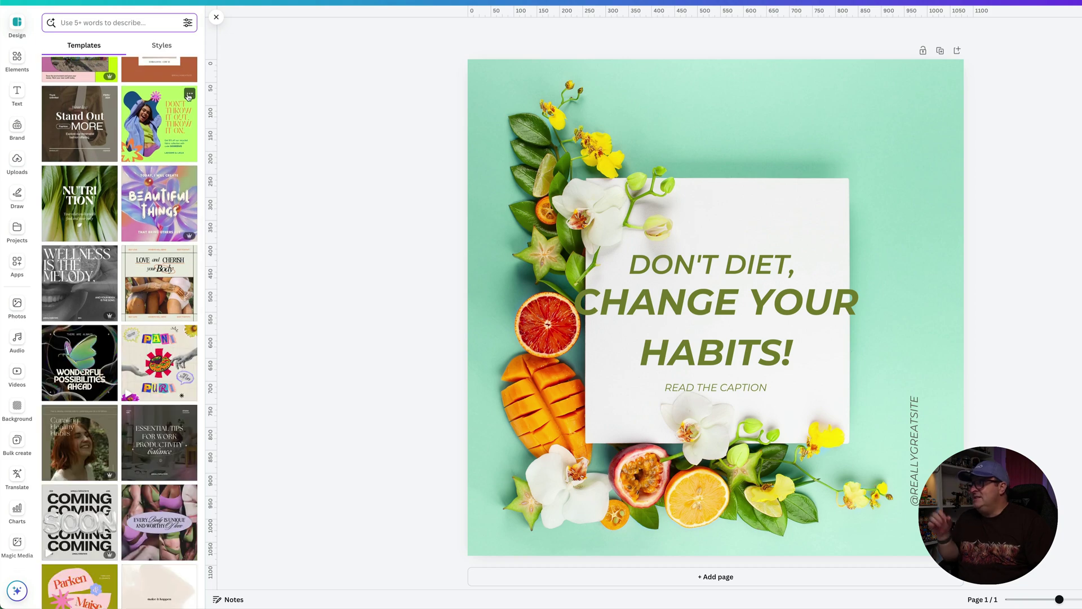
click(188, 94)
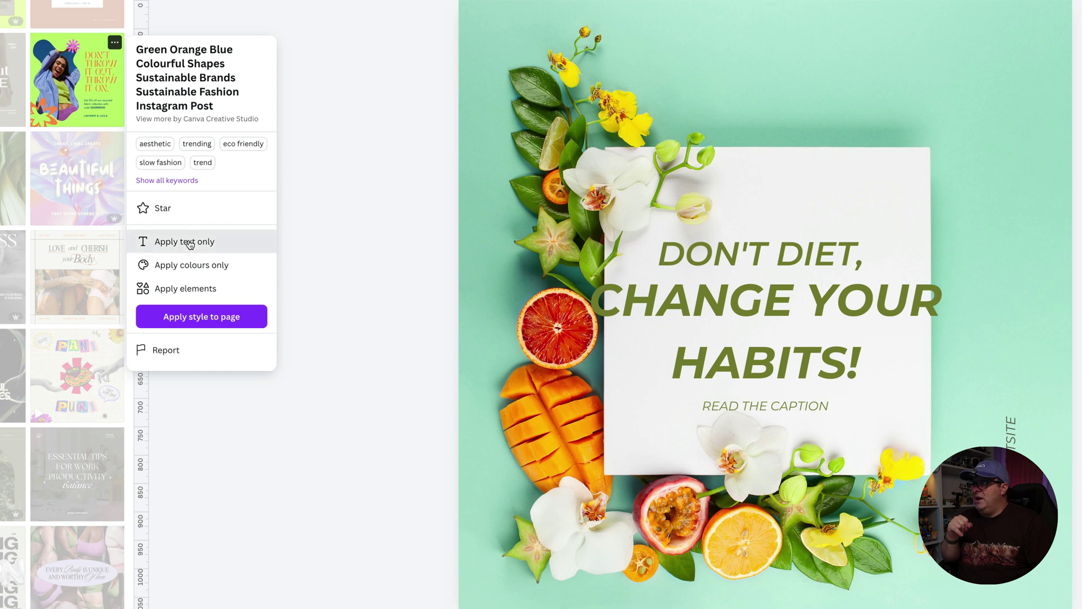
click(189, 242)
Shrink the CHANGE YOUR HABITS! headline box and centre it on the white card.
click(396, 219)
click(669, 296)
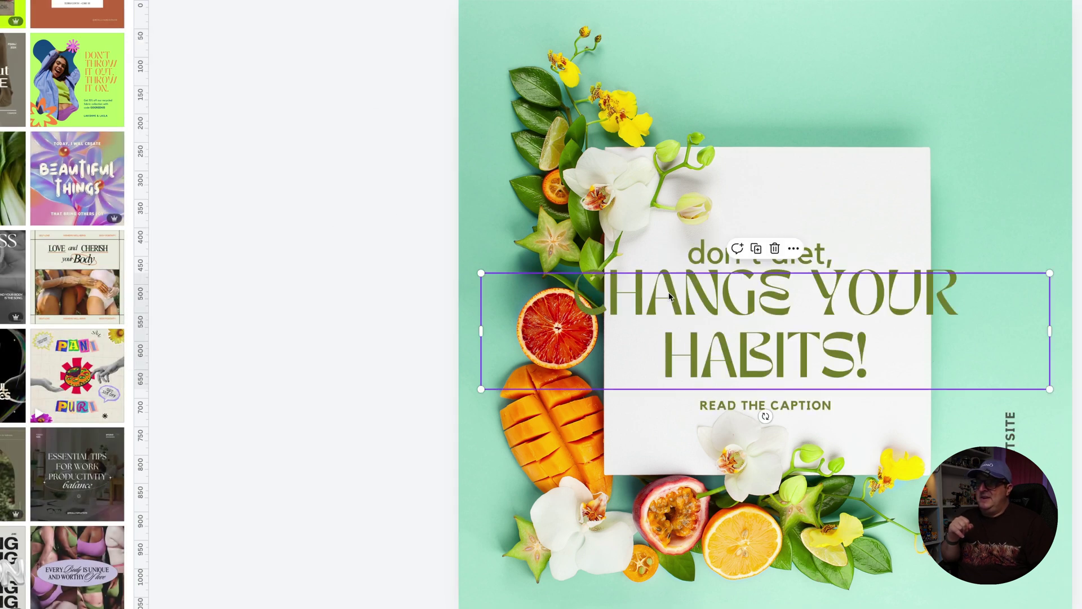
drag(480, 274, 526, 281)
drag(1050, 283, 978, 295)
mouse_move(771, 325)
mouse_down()
mouse_move(784, 324)
mouse_move(783, 313)
mouse_up()
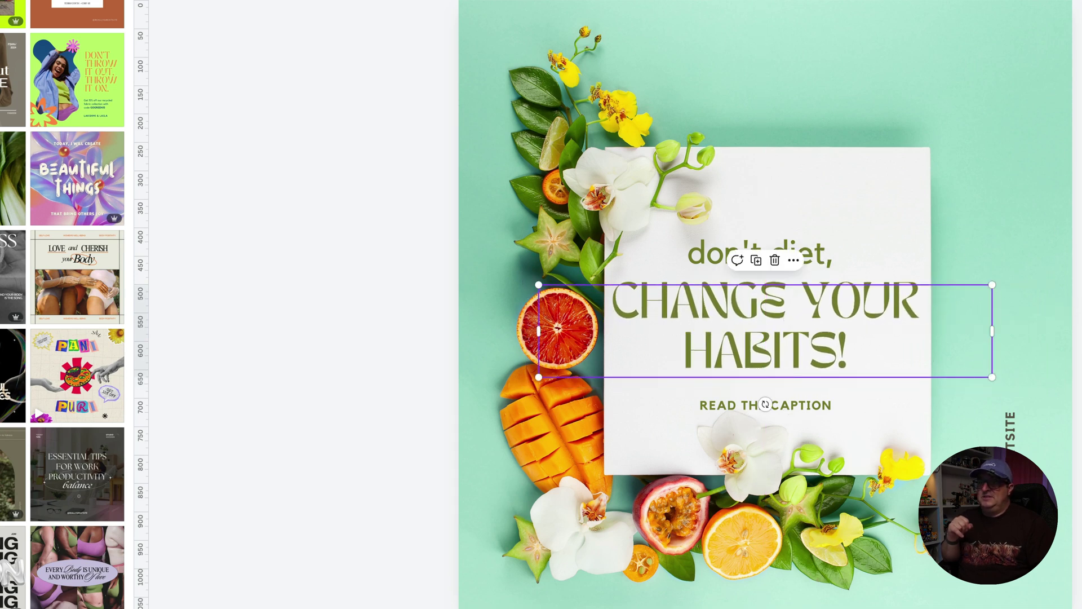
key(Escape)
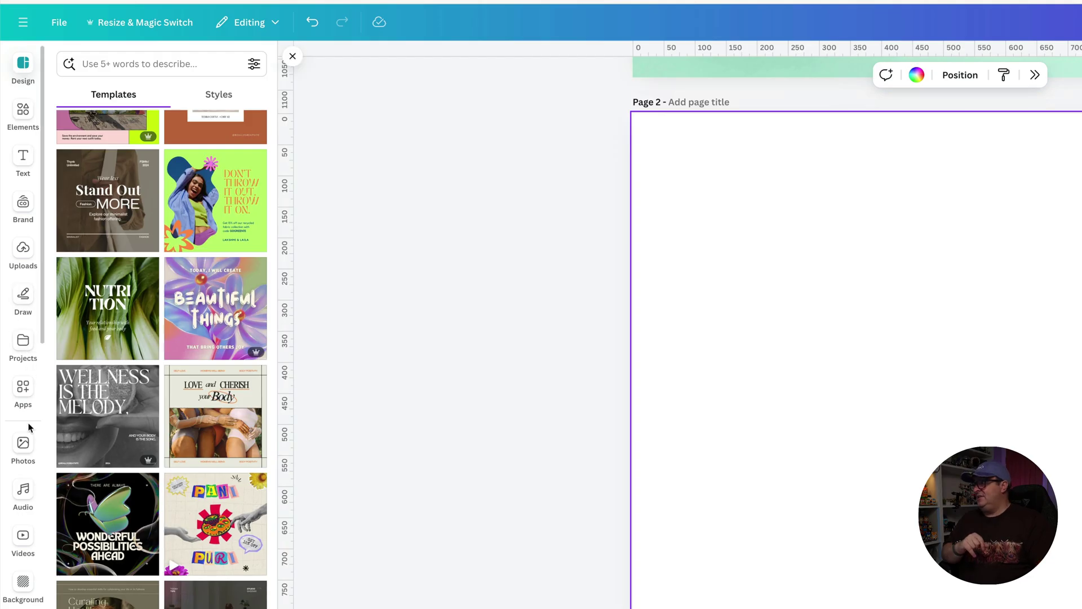
Add the yellow candle SHOP font combination to page 2.
click(23, 165)
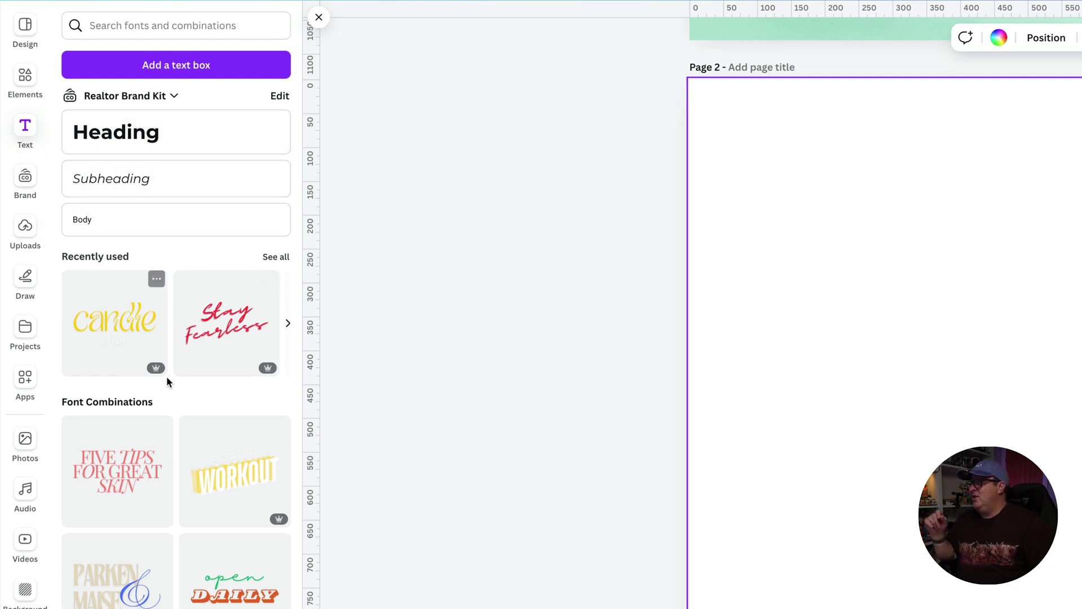
scroll(166, 381, down, 5)
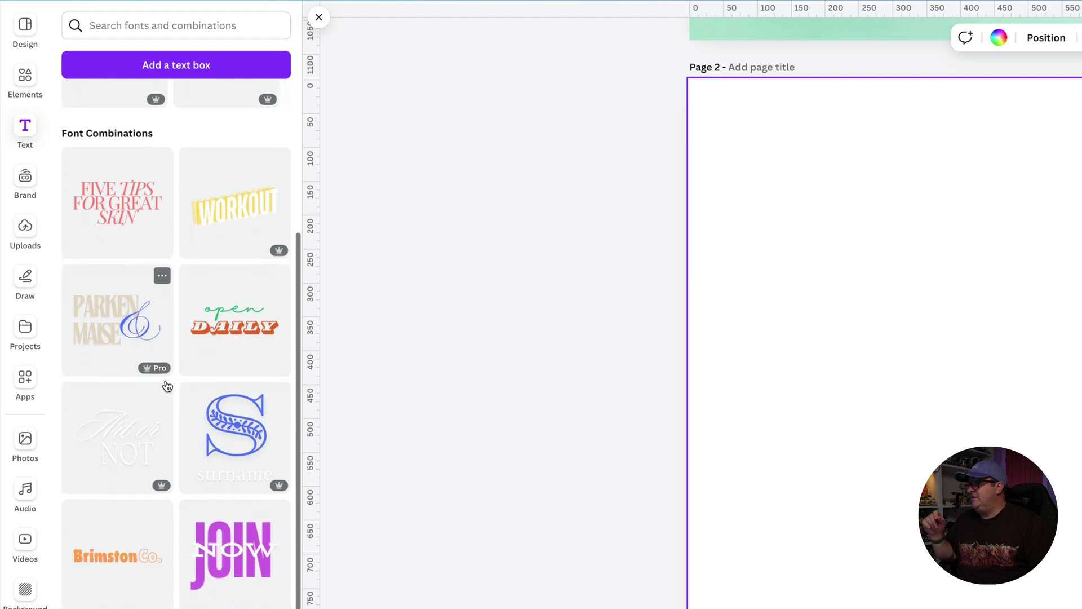
scroll(167, 386, down, 4)
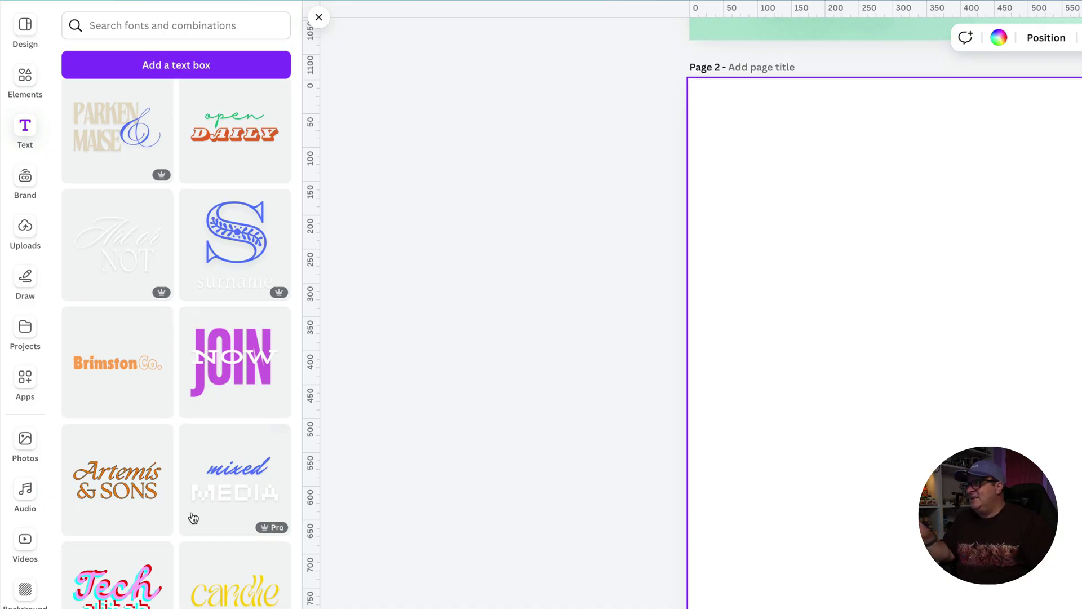
scroll(144, 537, down, 3)
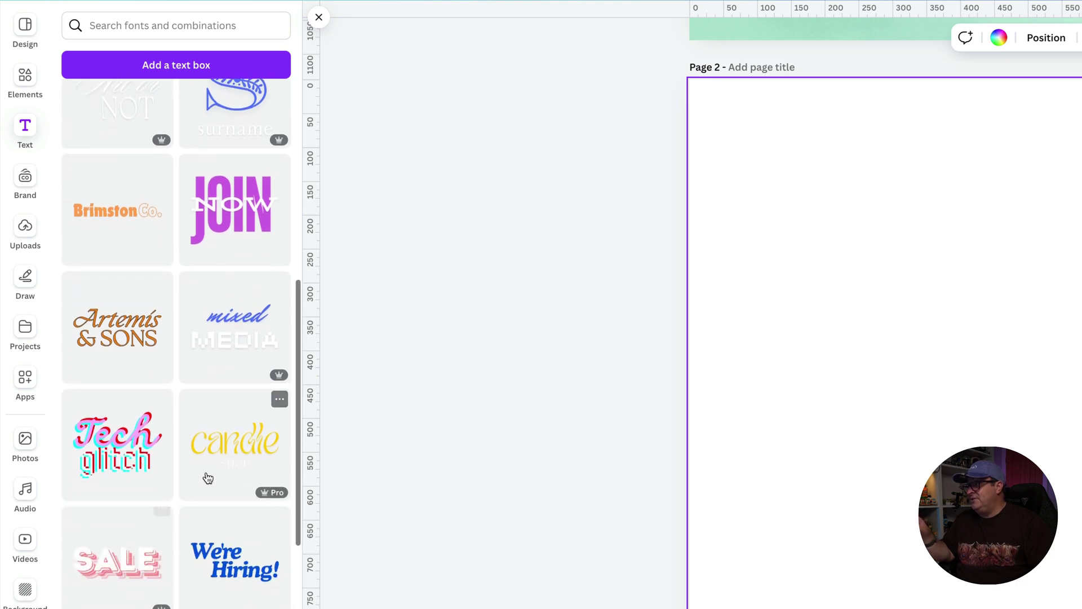
click(227, 454)
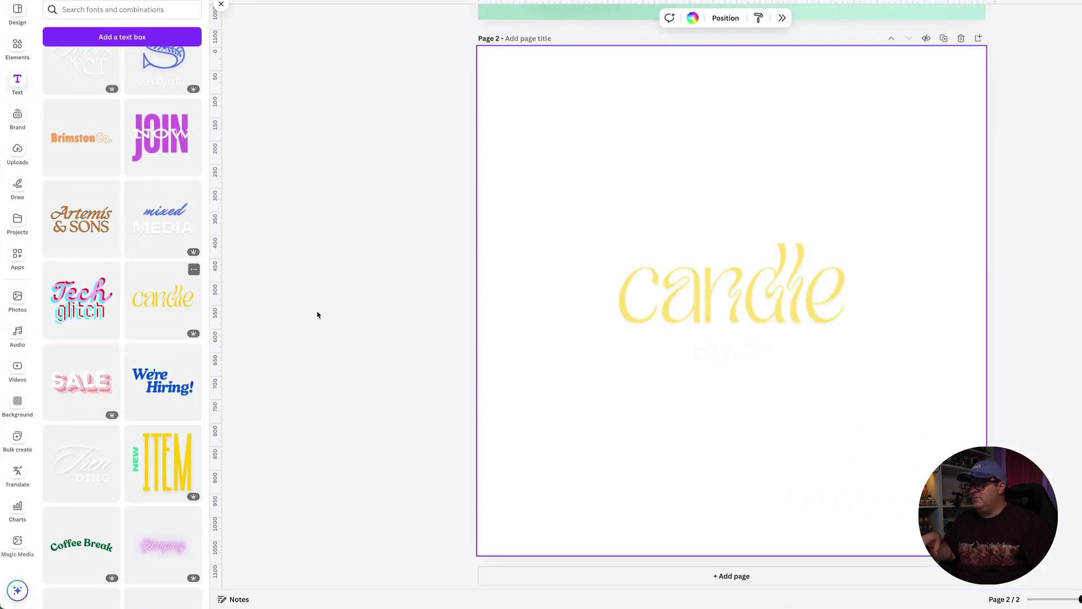
click(551, 155)
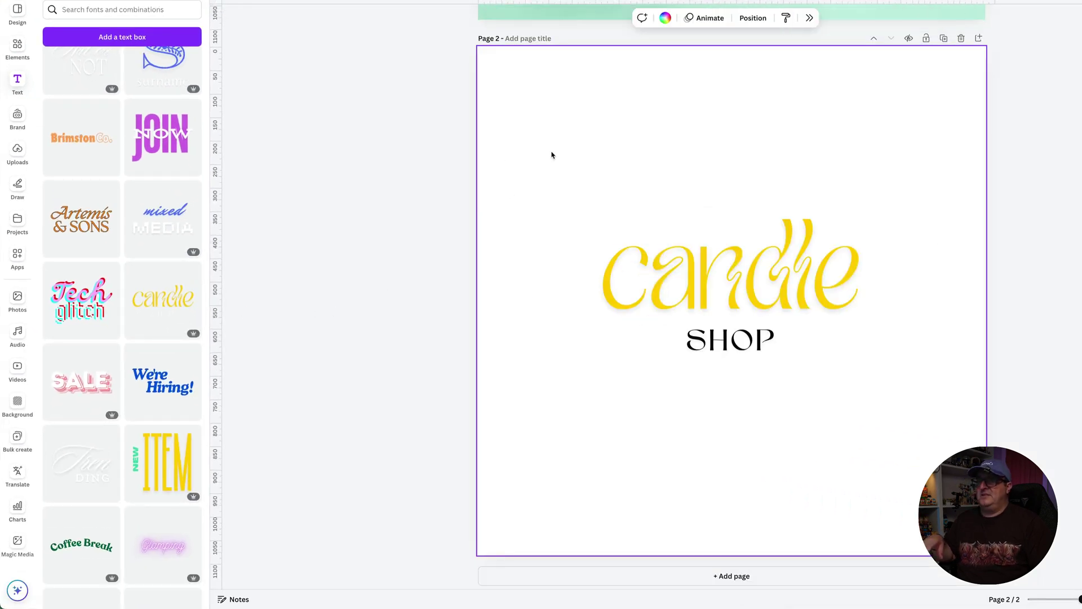
Replace the word candle with 'Coffee' and check the Coffee SHOP group.
double_click(653, 254)
click(653, 253)
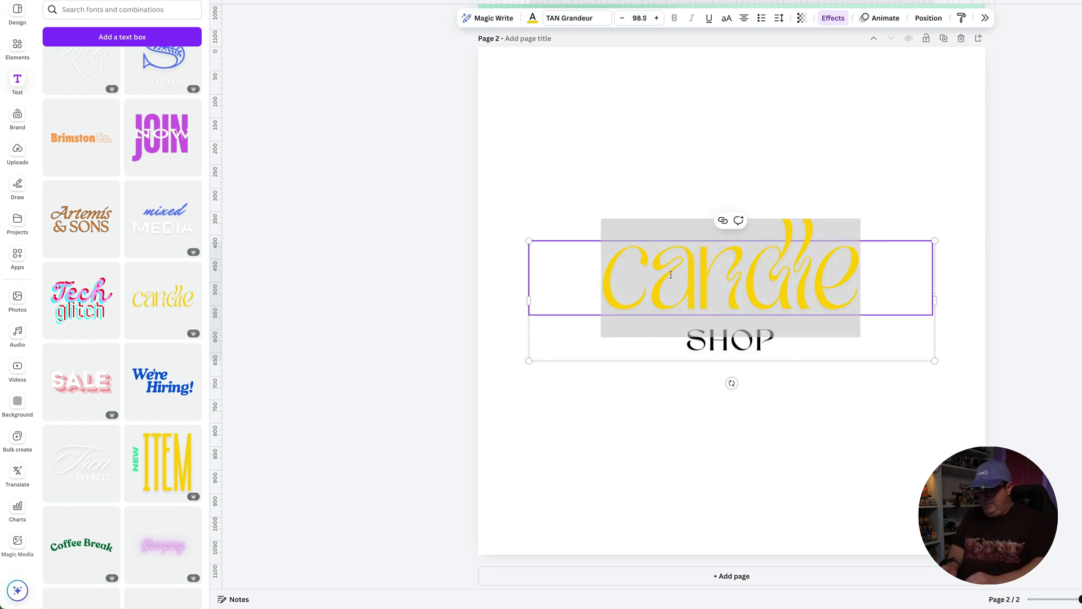
text(Coffee)
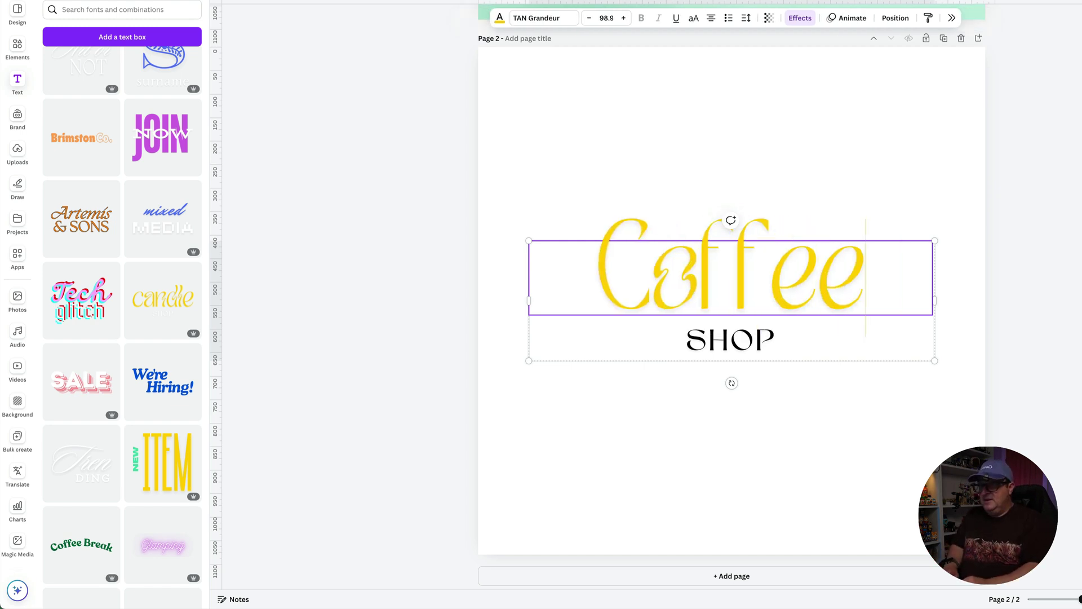
click(728, 158)
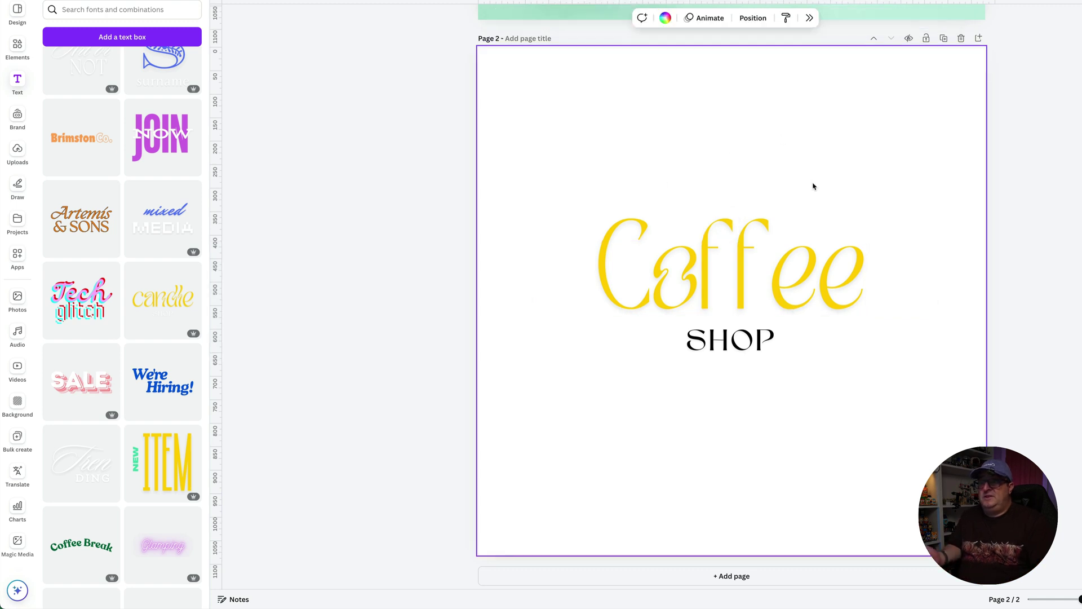
click(732, 247)
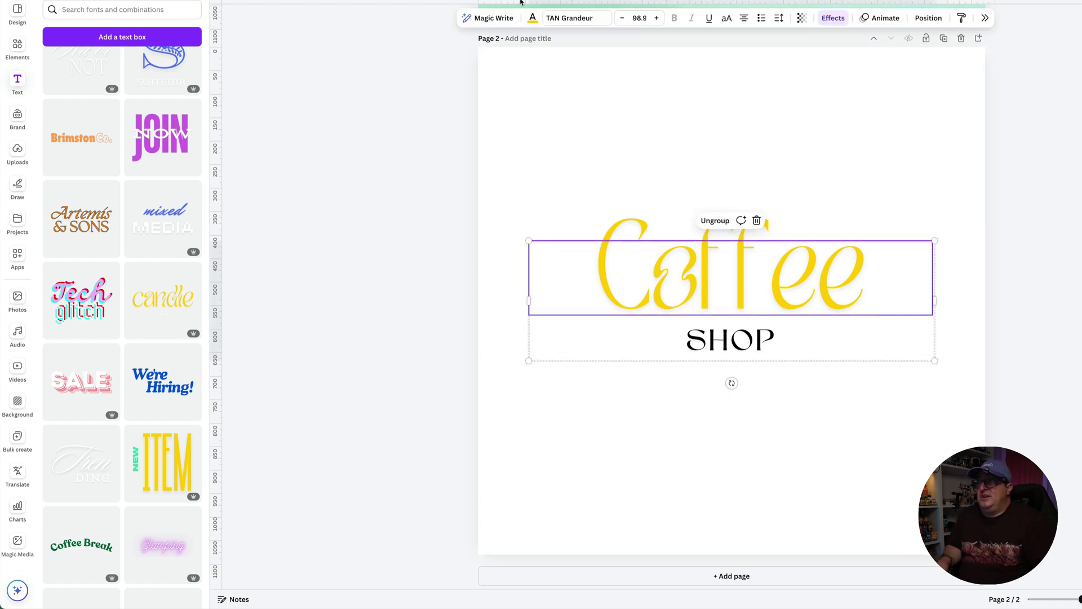
click(721, 220)
click(707, 257)
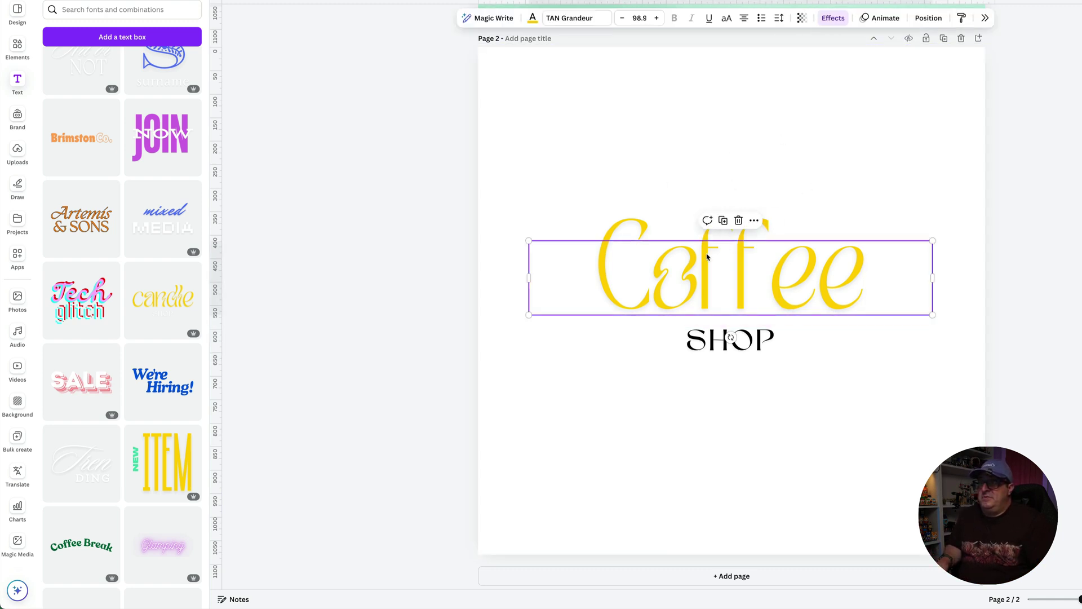
click(881, 176)
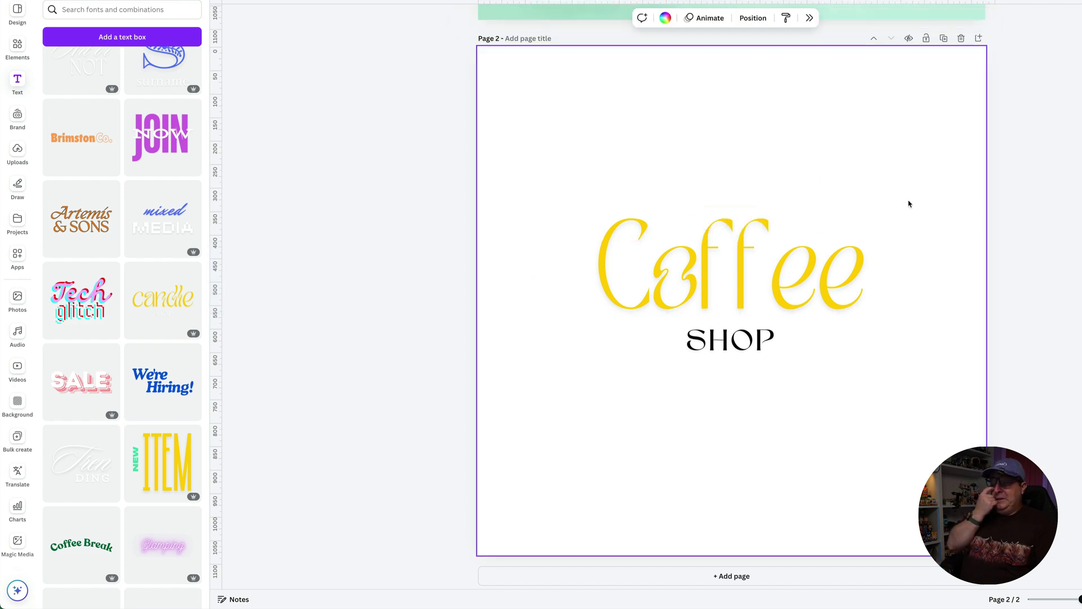
scroll(908, 203, up, 8)
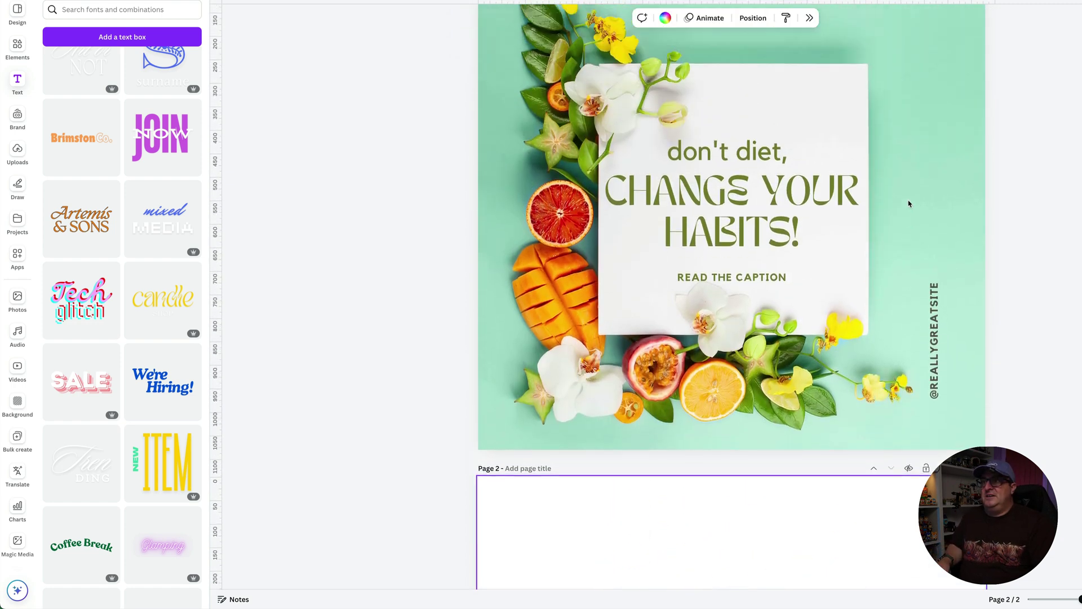
Review the candle combination's details and set the headline font to TAN Grandeur.
scroll(817, 206, up, 2)
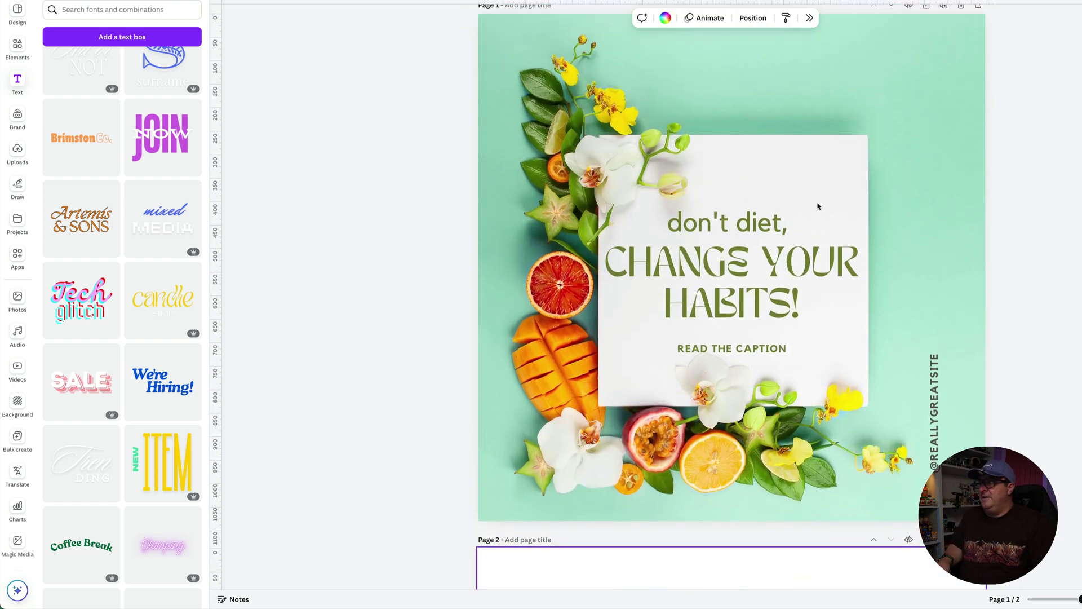
click(193, 271)
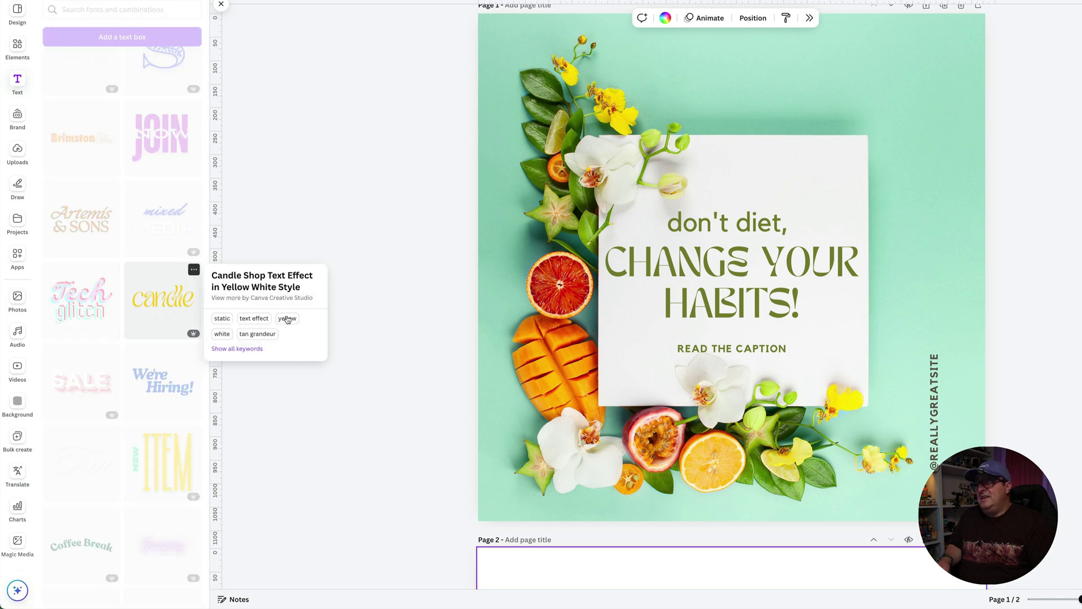
click(434, 309)
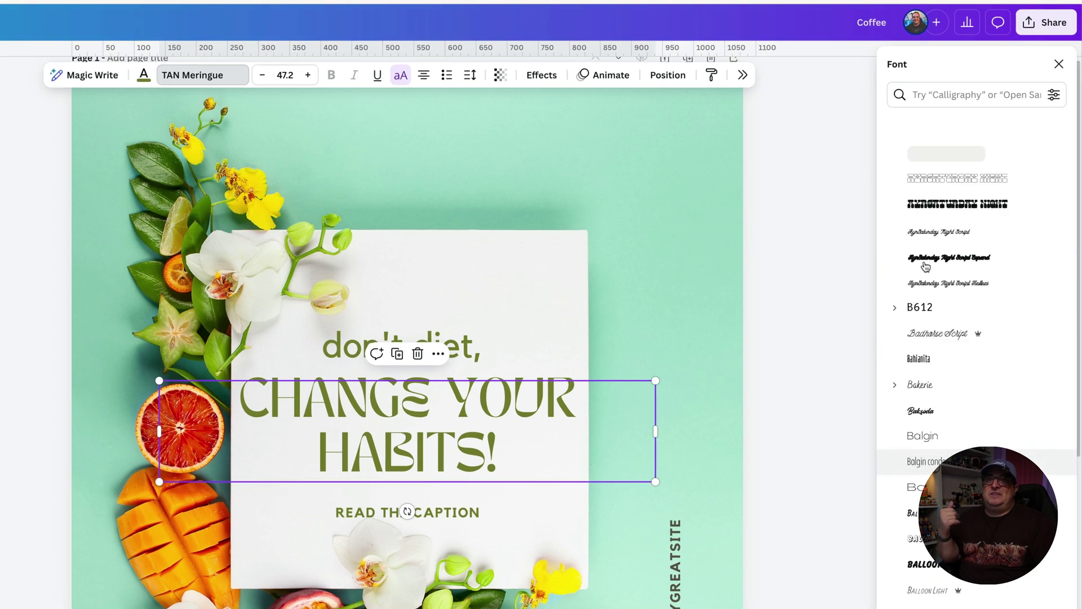
scroll(925, 265, up, 15)
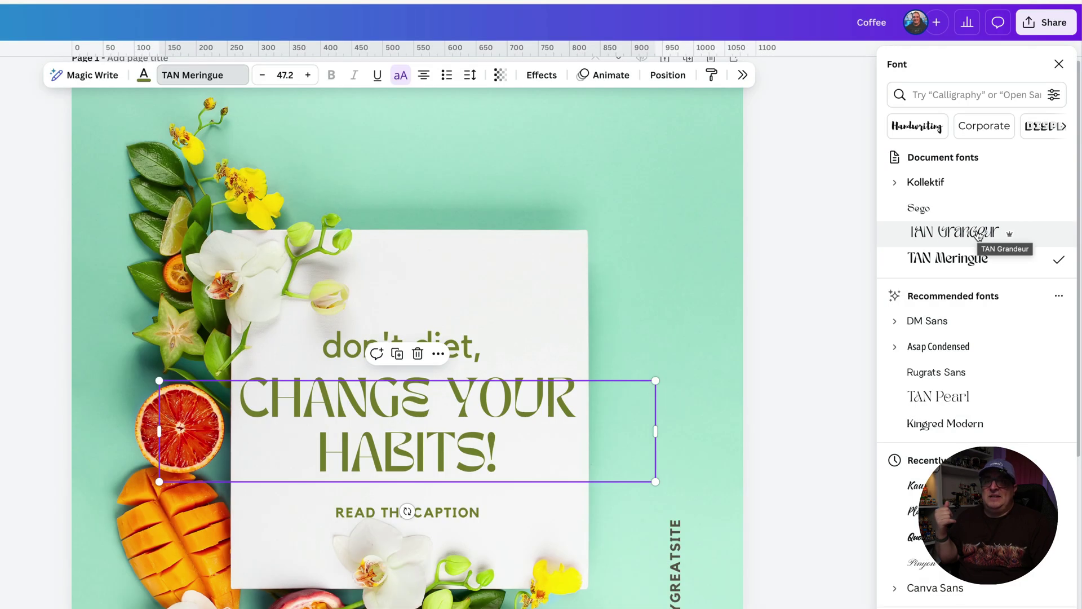
click(978, 236)
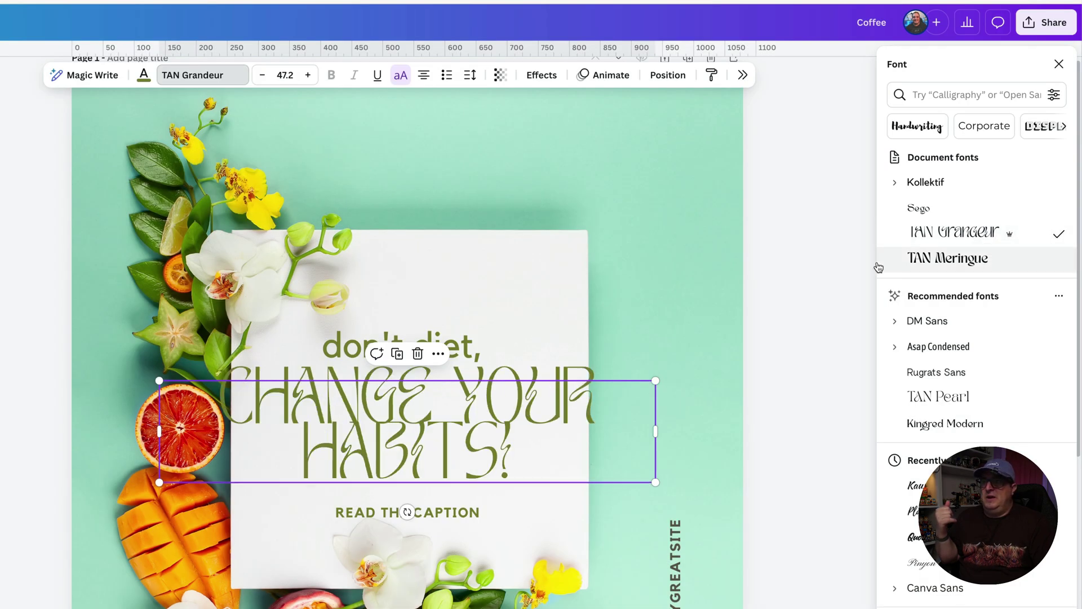
Add a third page holding the blue 'mixed' over pixel 'MEDIA' text combination.
scroll(808, 279, down, 8)
click(379, 579)
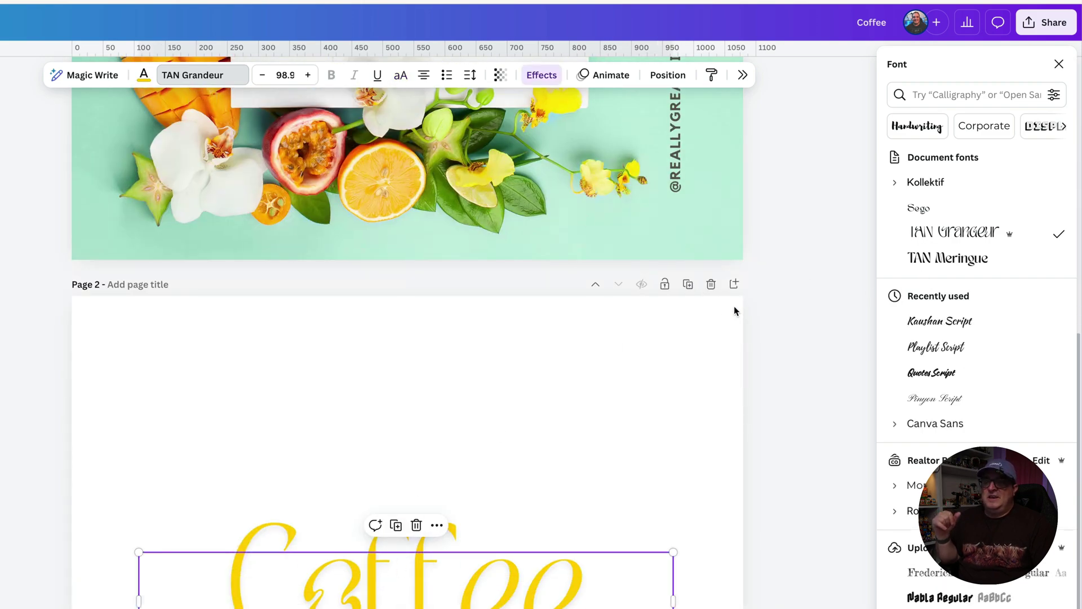
scroll(821, 265, up, 6)
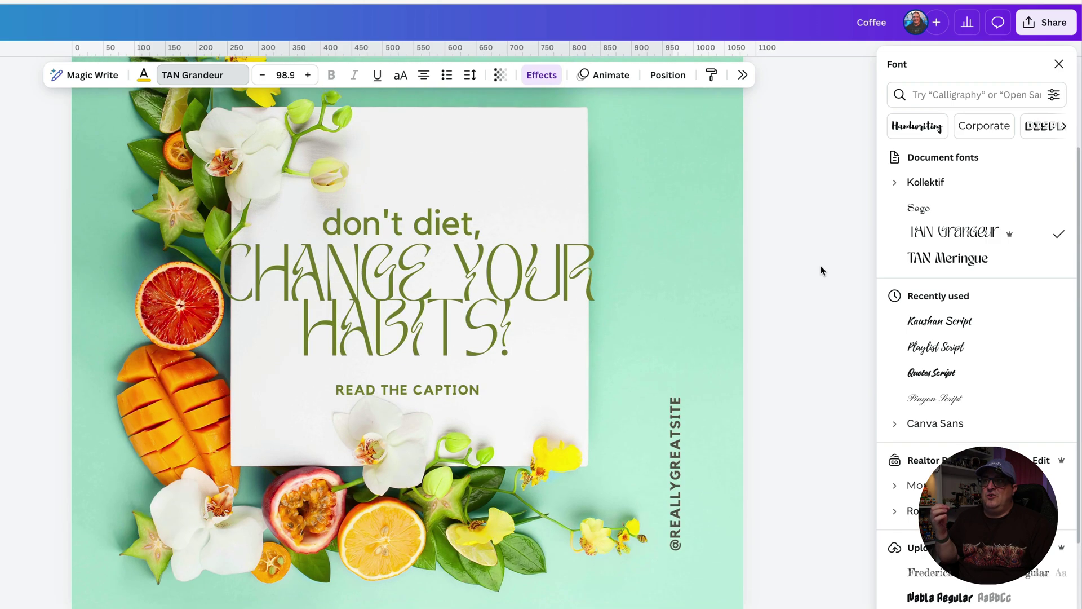
scroll(820, 266, down, 6)
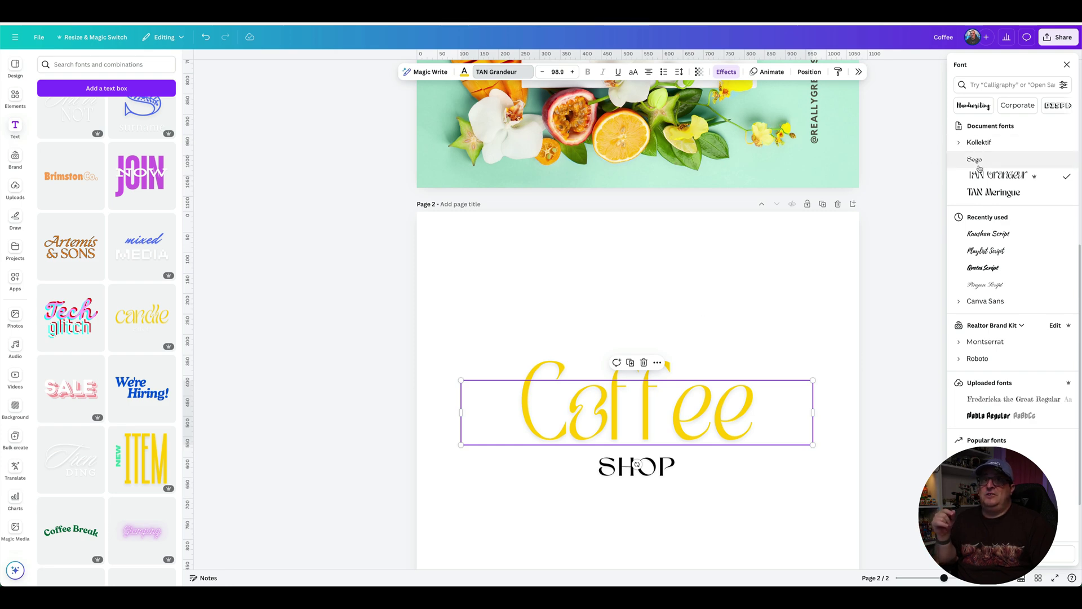
click(852, 204)
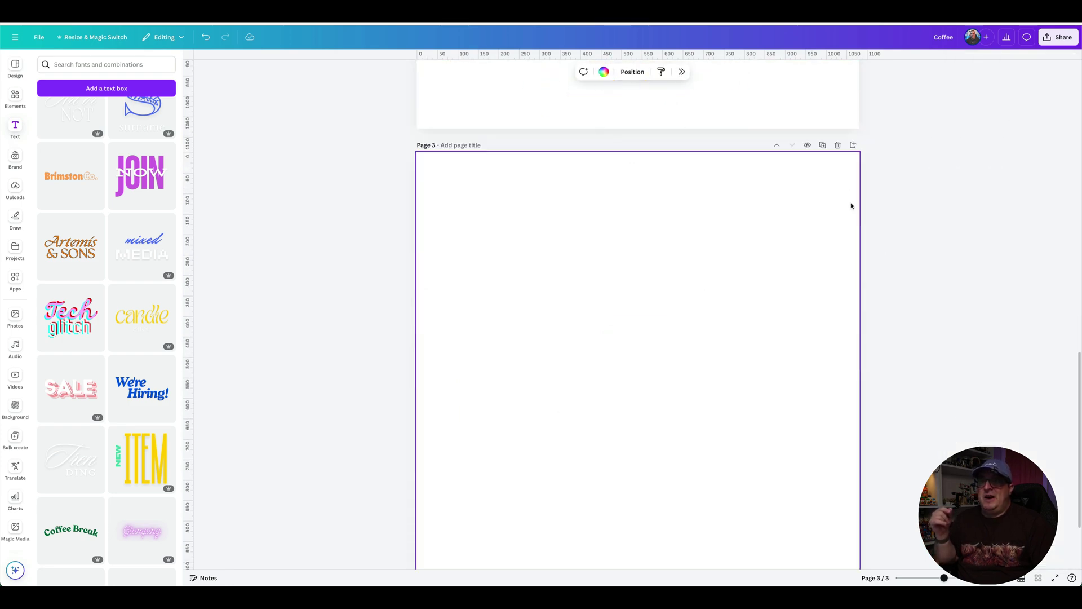
click(143, 271)
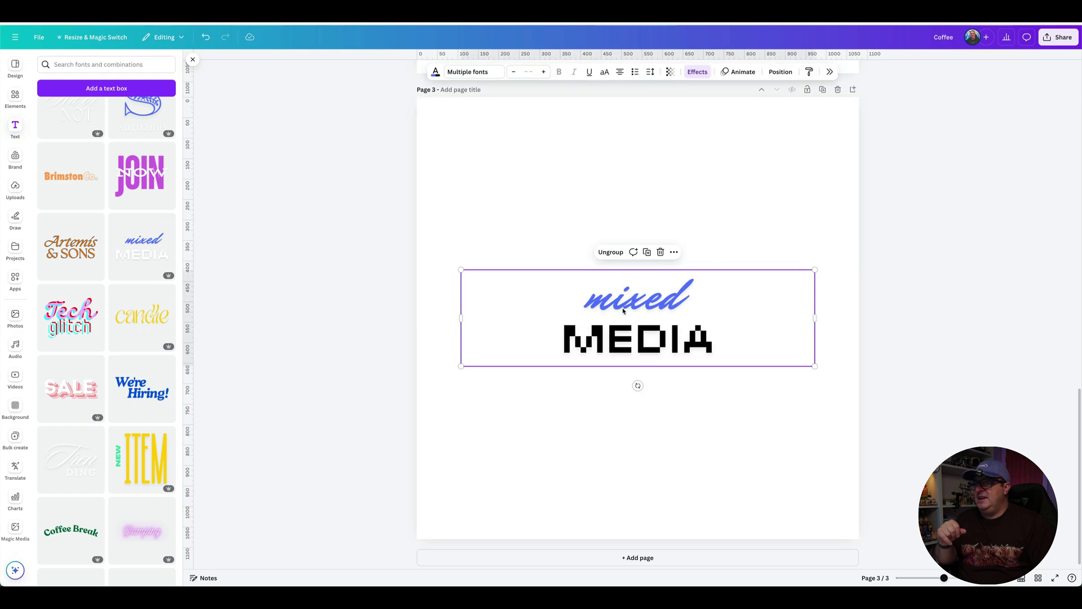
Check MEDIA's font, then set the CHANGE YOUR HABITS! headline to SCR-N Five Extra.
click(632, 344)
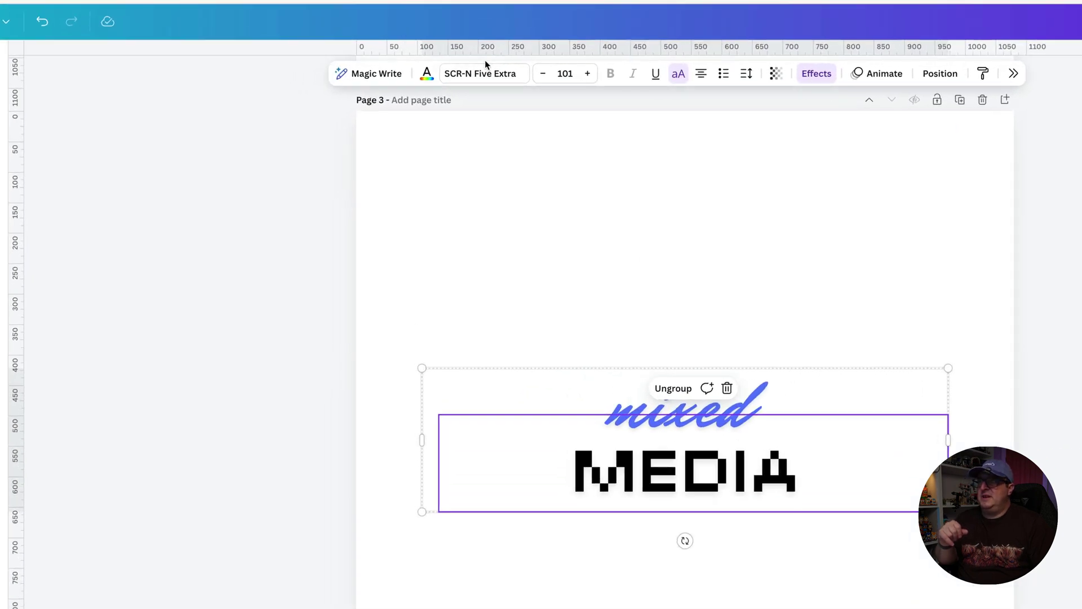
scroll(795, 262, up, 10)
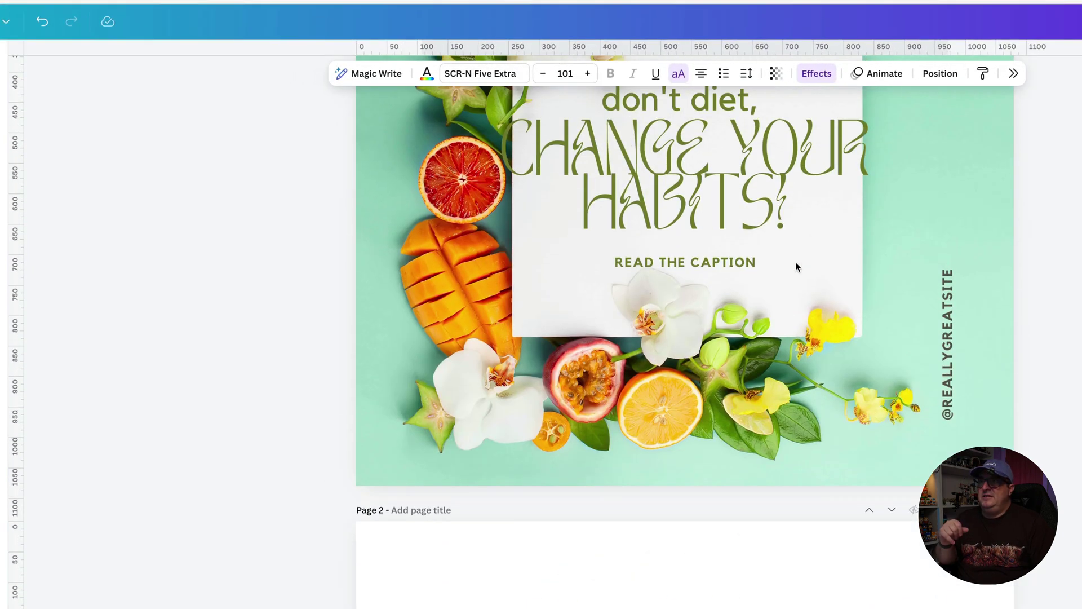
scroll(796, 262, up, 5)
click(691, 427)
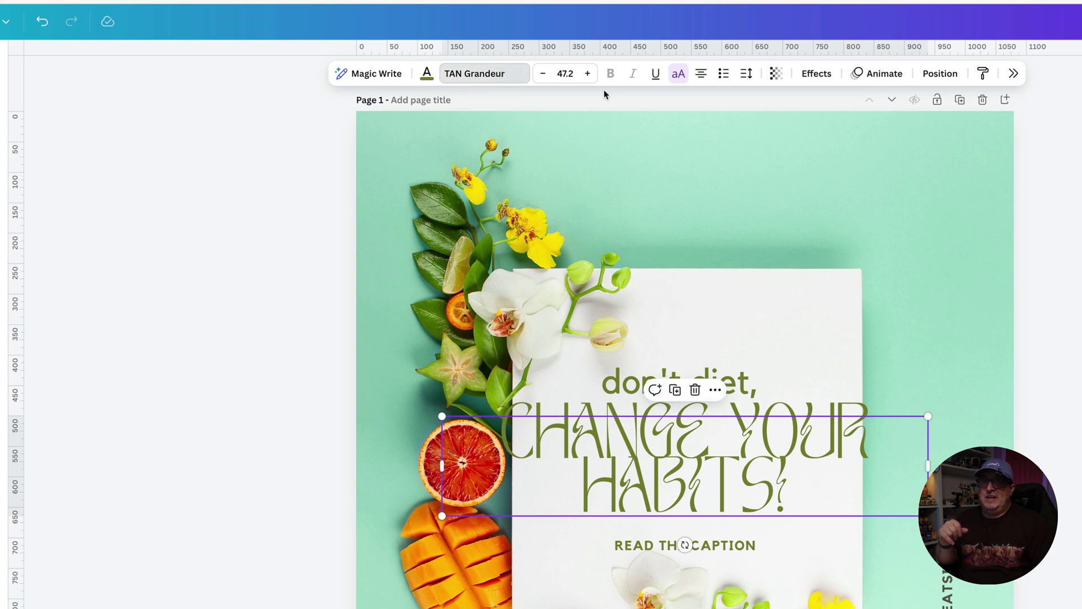
click(484, 73)
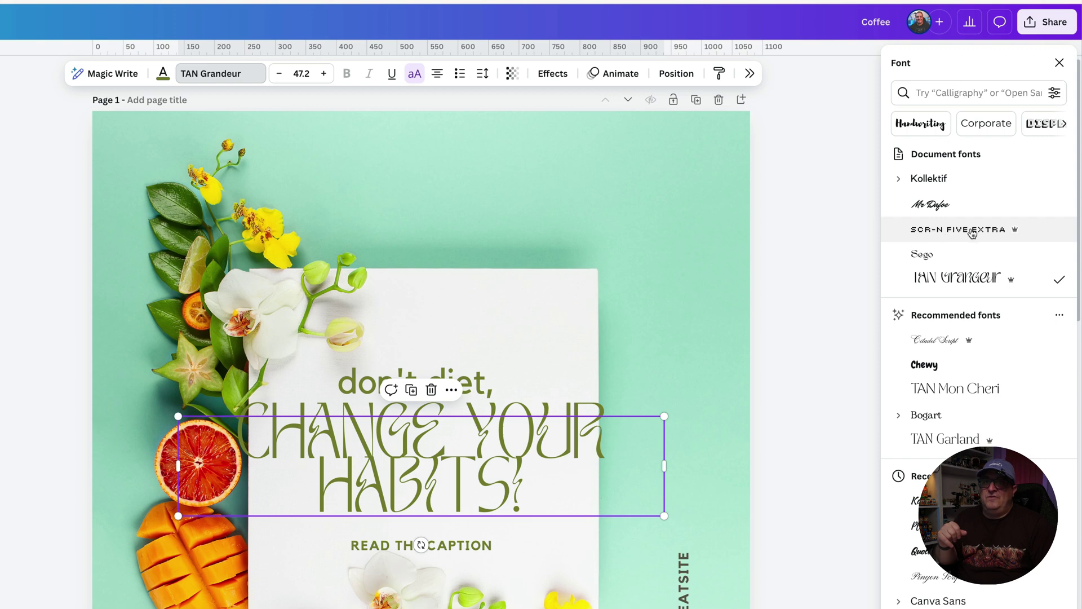
click(972, 230)
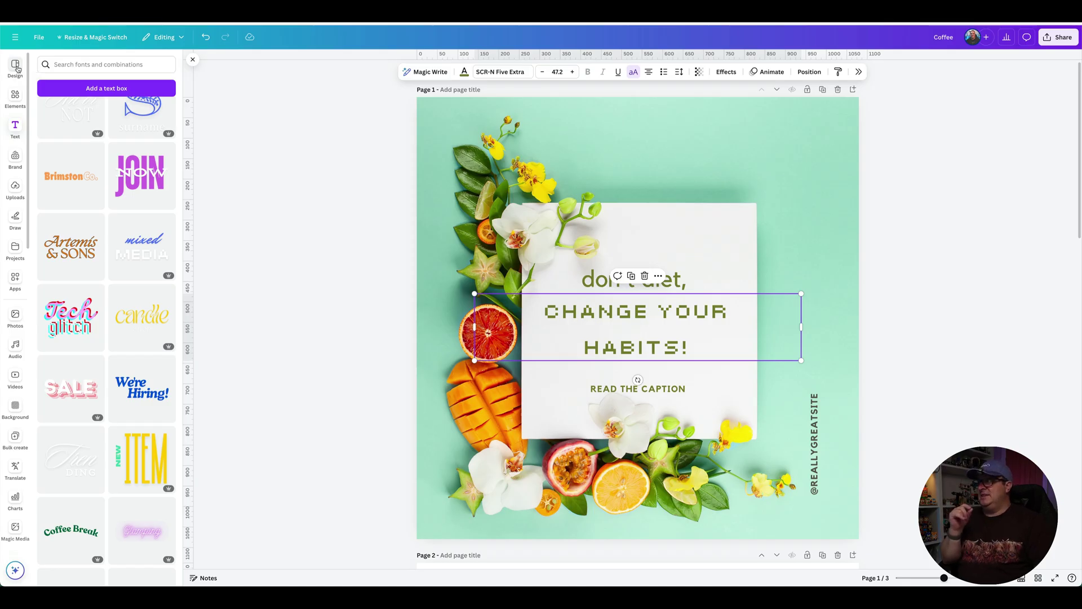
Go to Design > Styles and show all font sets, including Barlow Bold and Anton/Prompt pairings.
click(16, 67)
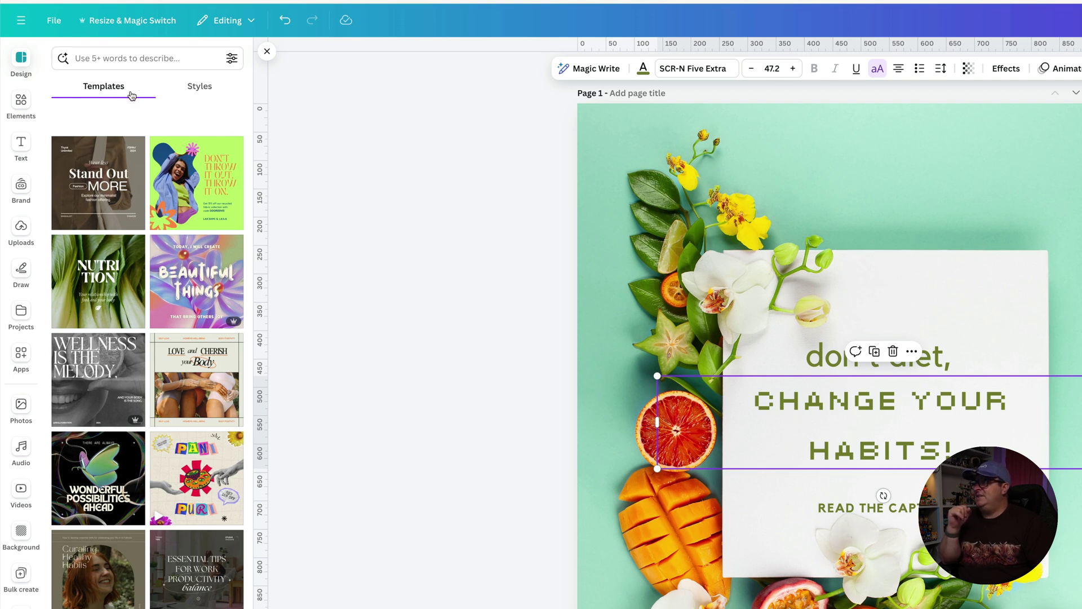
click(207, 87)
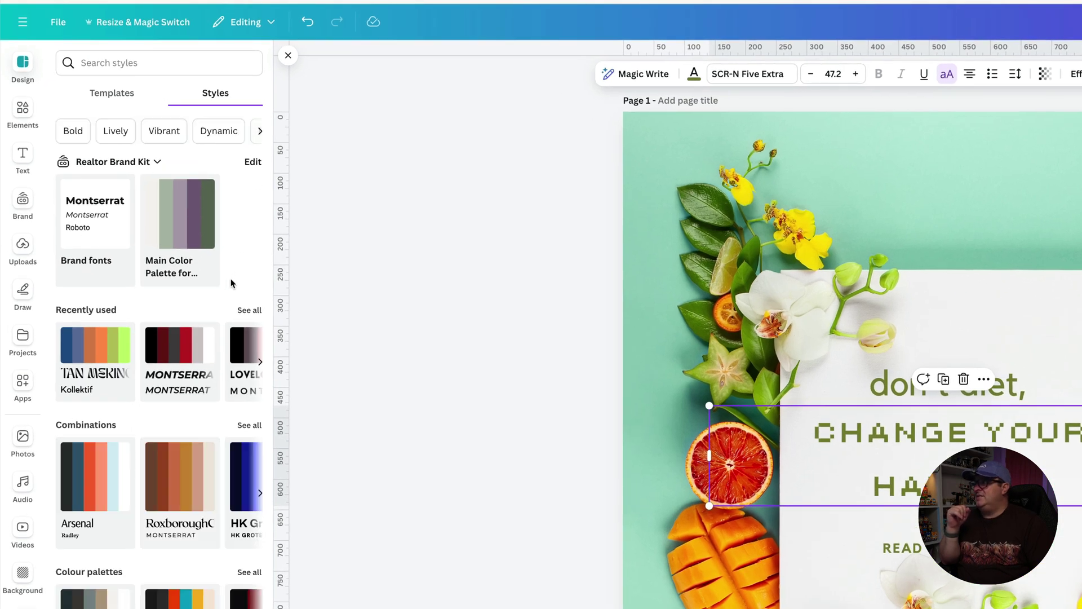
scroll(200, 311, down, 2)
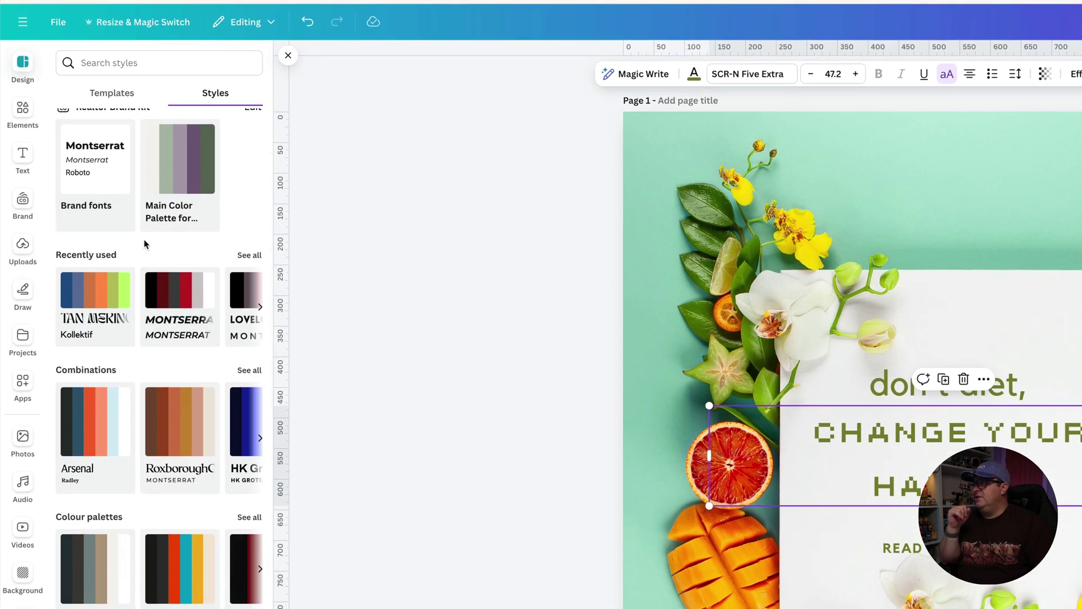
scroll(92, 231, up, 1)
scroll(237, 241, down, 3)
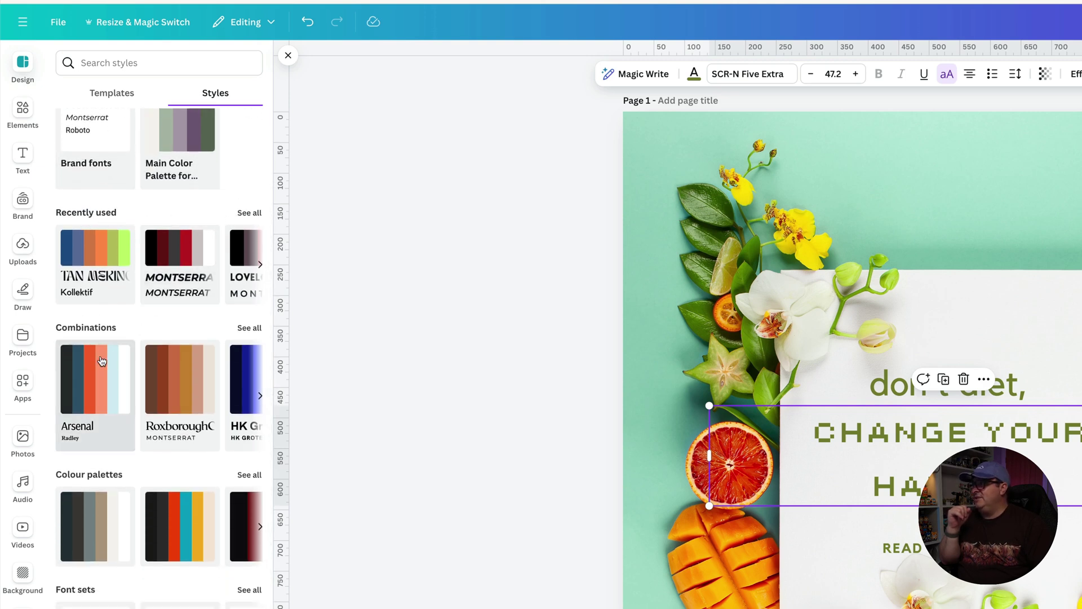
scroll(115, 394, down, 2)
scroll(116, 394, up, 1)
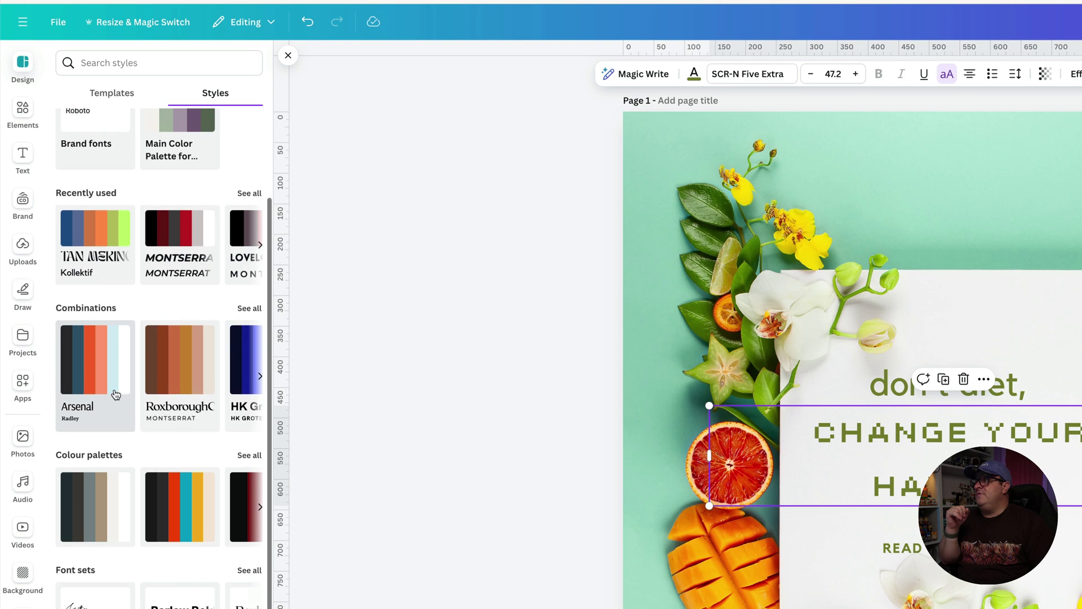
scroll(115, 394, down, 3)
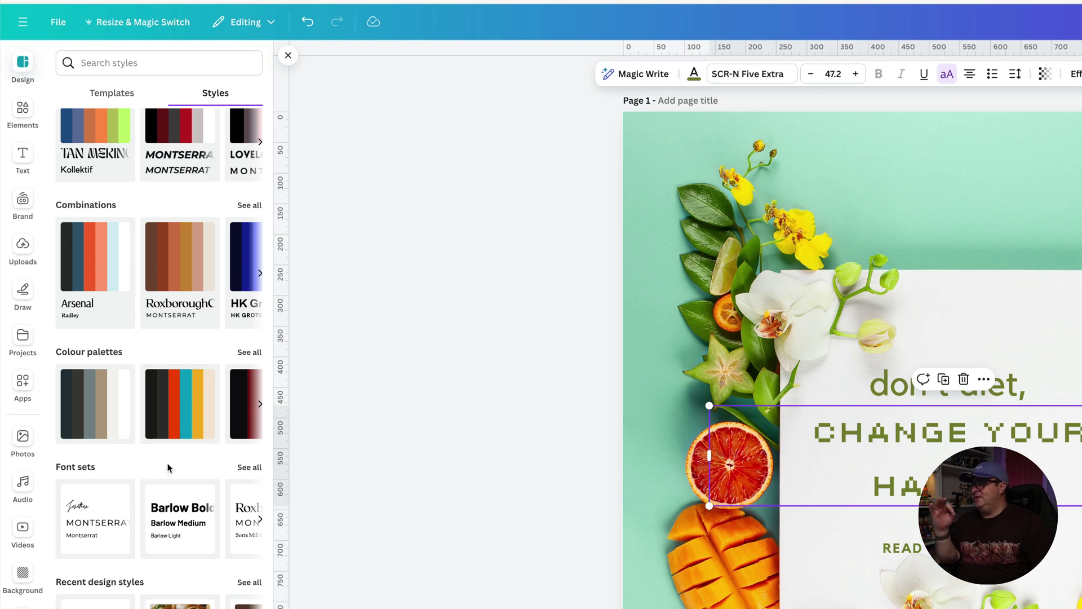
scroll(167, 468, down, 1)
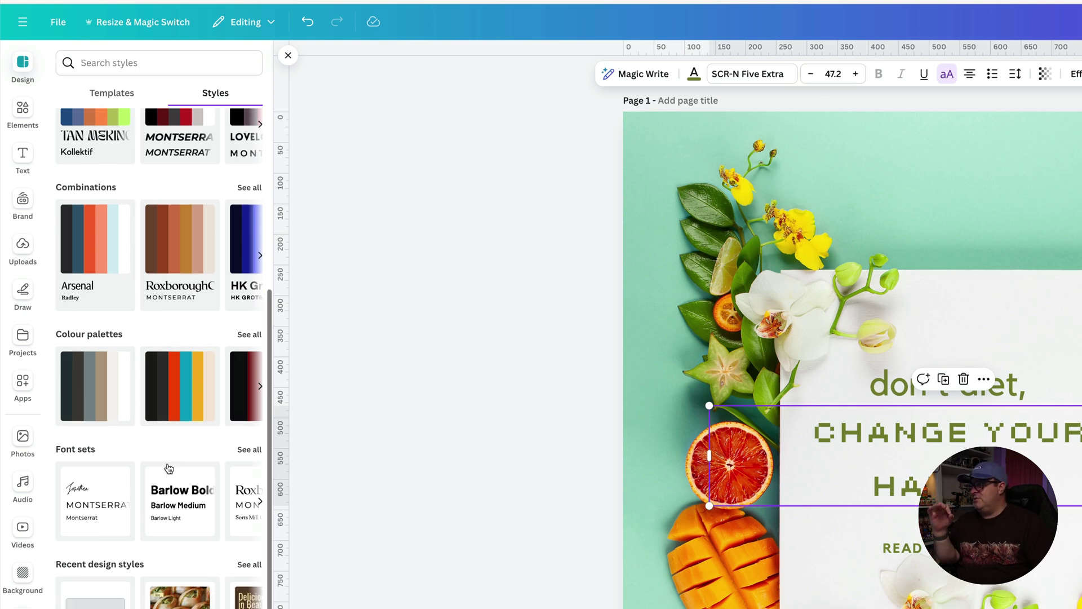
click(250, 449)
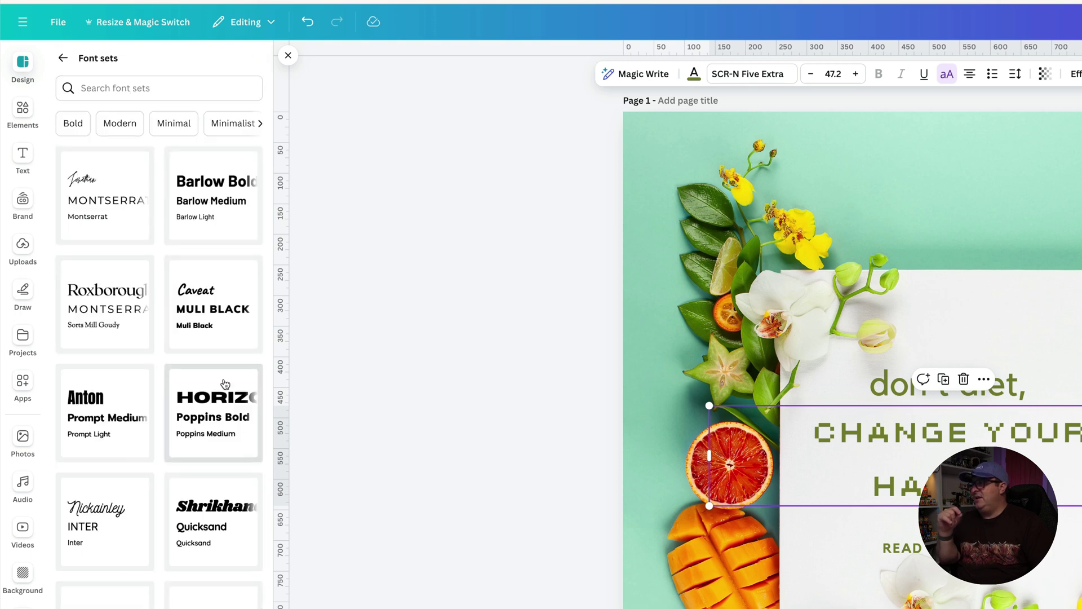
Apply the Abys / Josefin Sans font set to all three pages.
scroll(168, 421, down, 6)
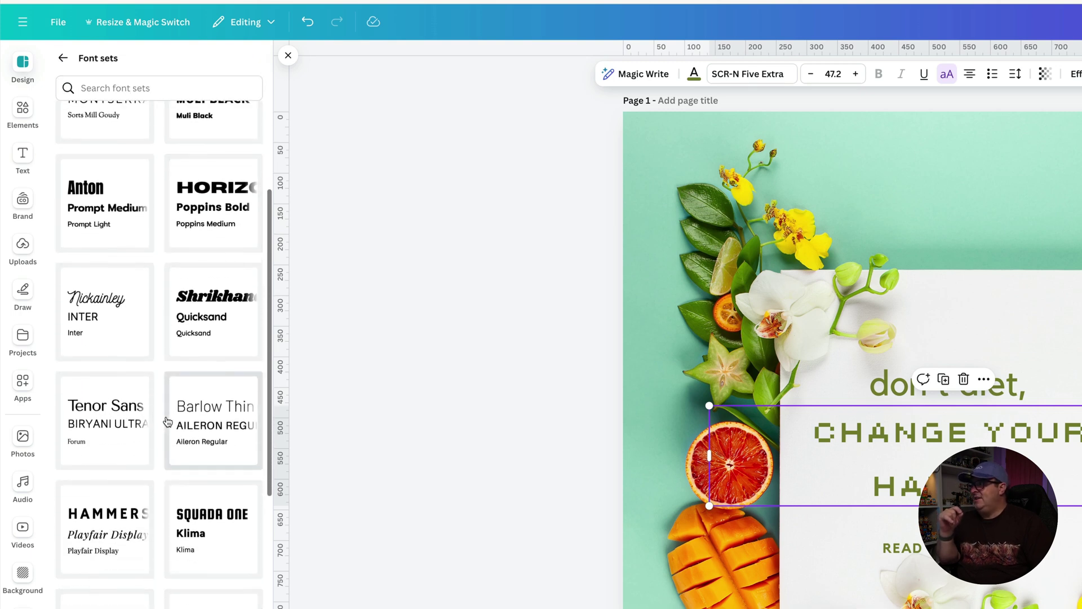
scroll(167, 421, down, 4)
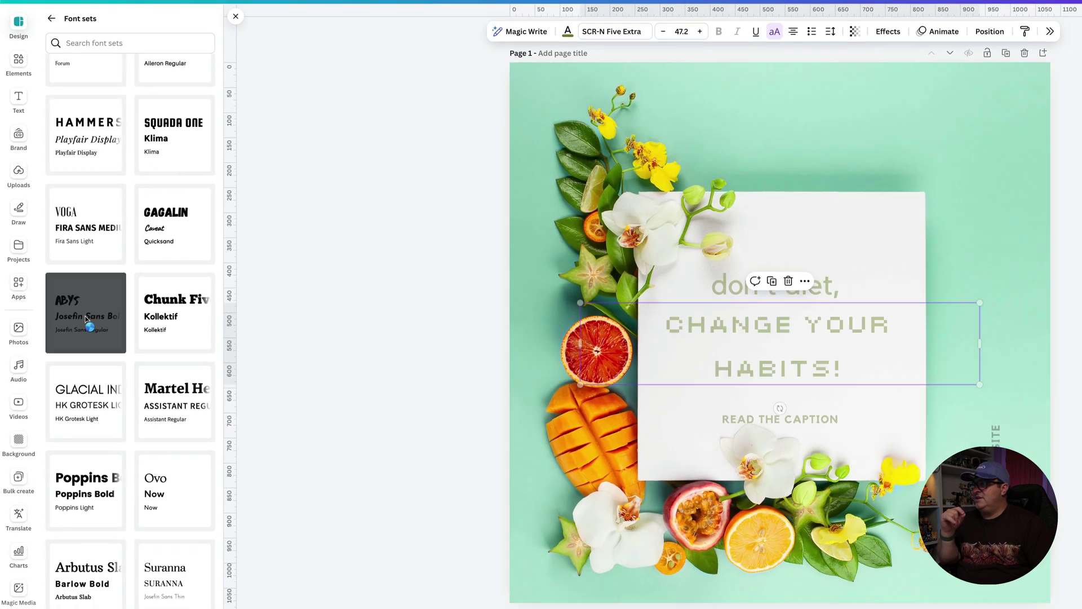
click(105, 426)
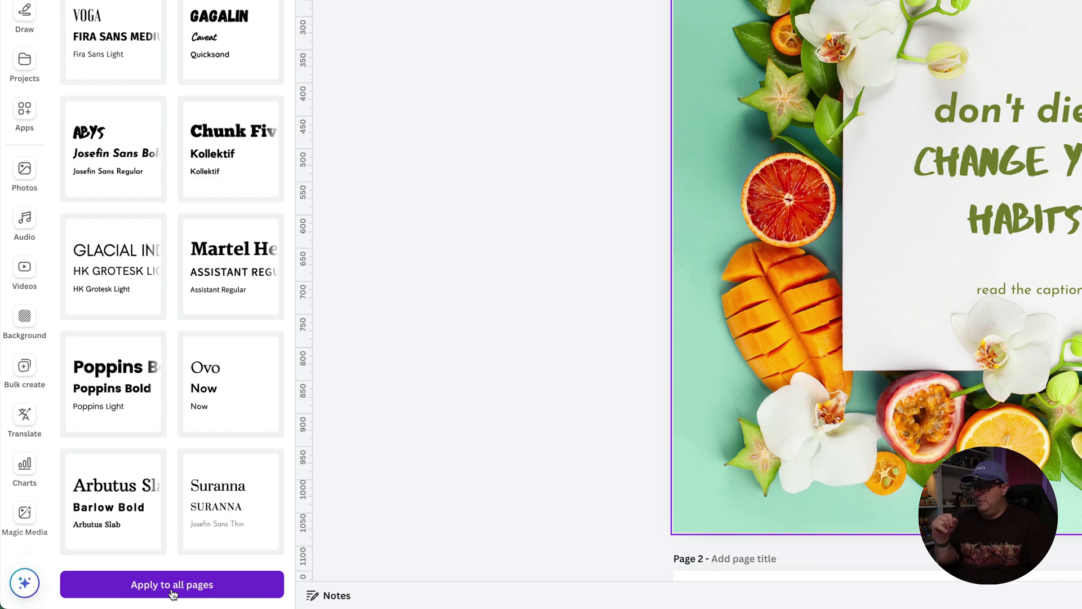
click(172, 589)
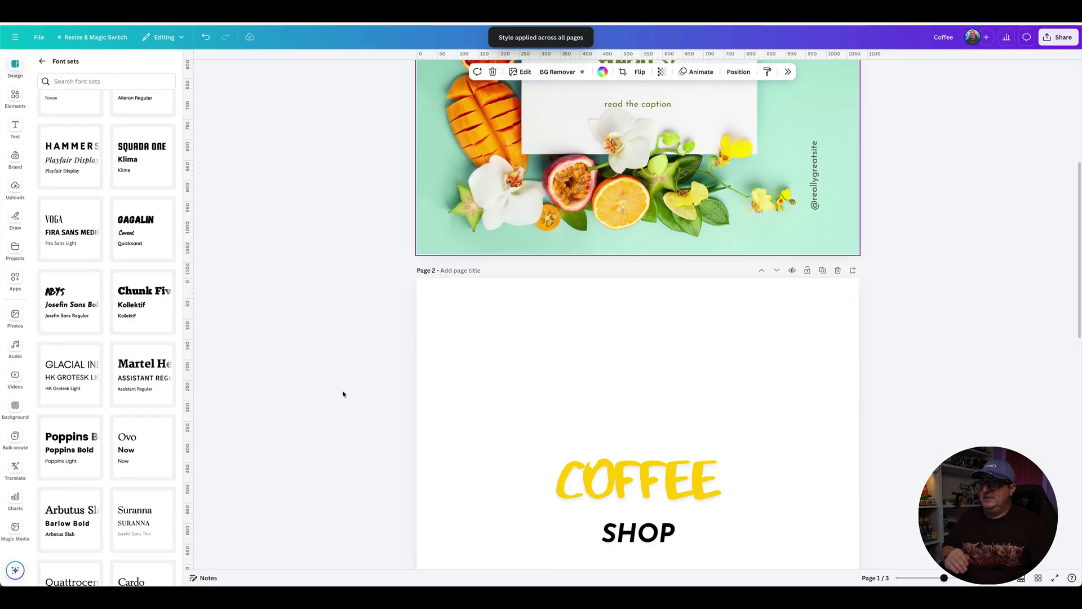
scroll(343, 394, down, 3)
scroll(343, 394, down, 8)
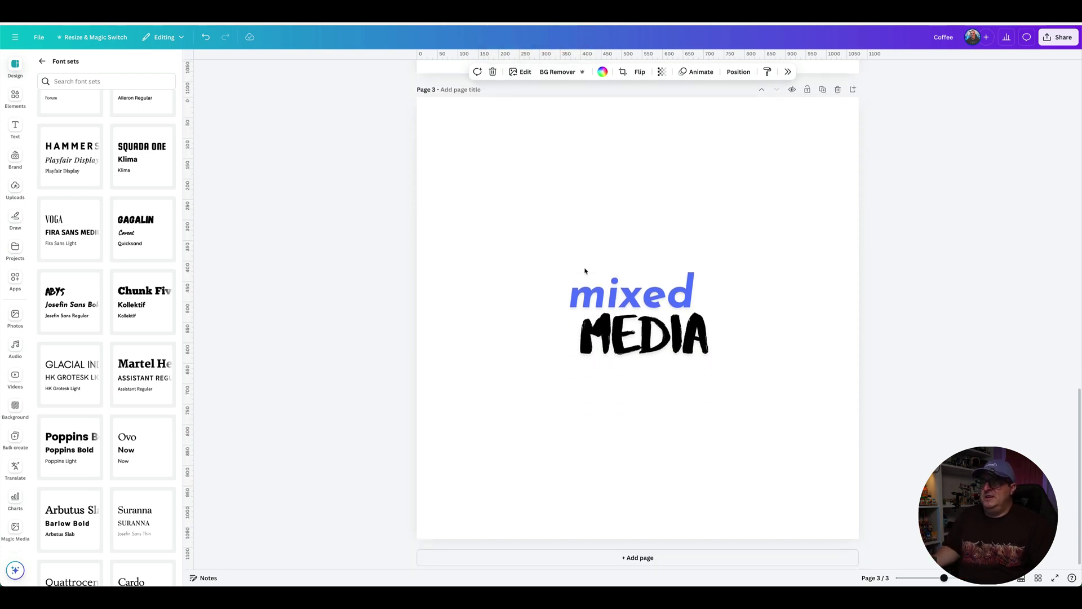
scroll(597, 182, up, 10)
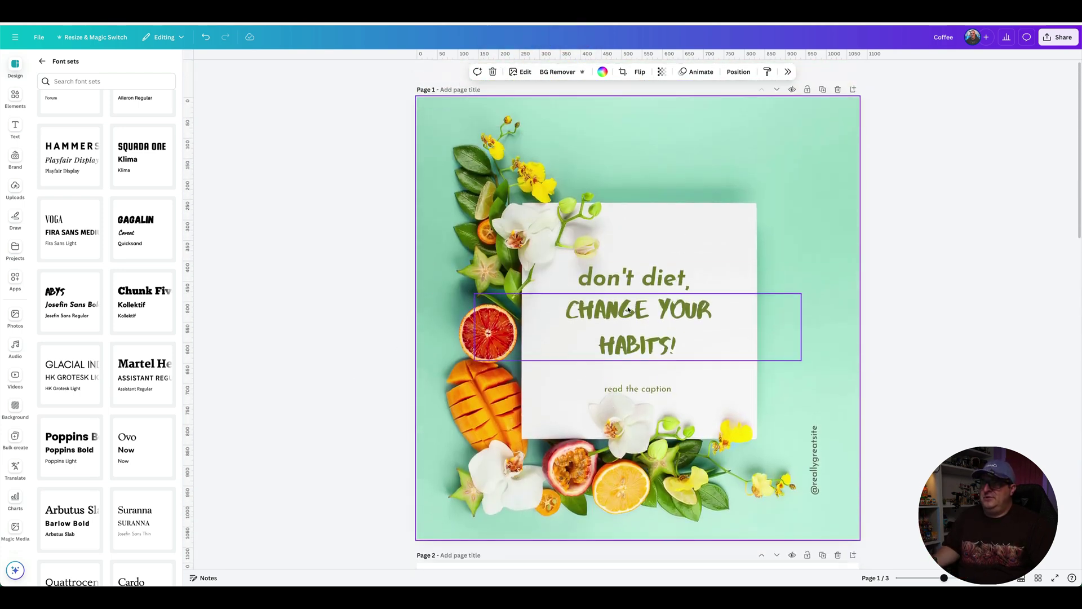
Set the CHANGE YOUR HABITS! headline in Horizon and add a blank page after page 1.
click(637, 327)
click(503, 72)
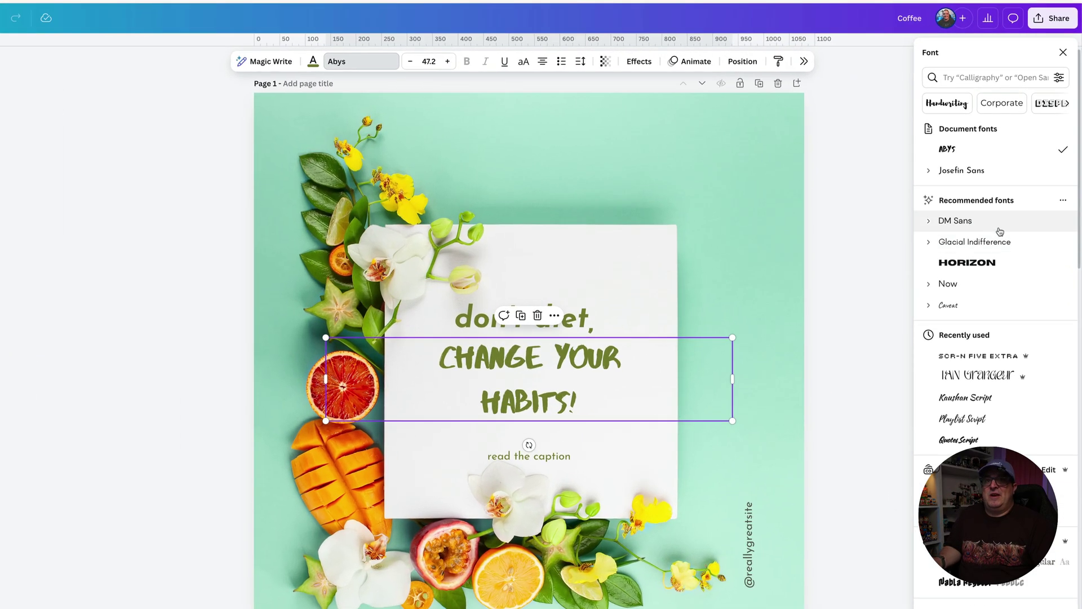
click(968, 269)
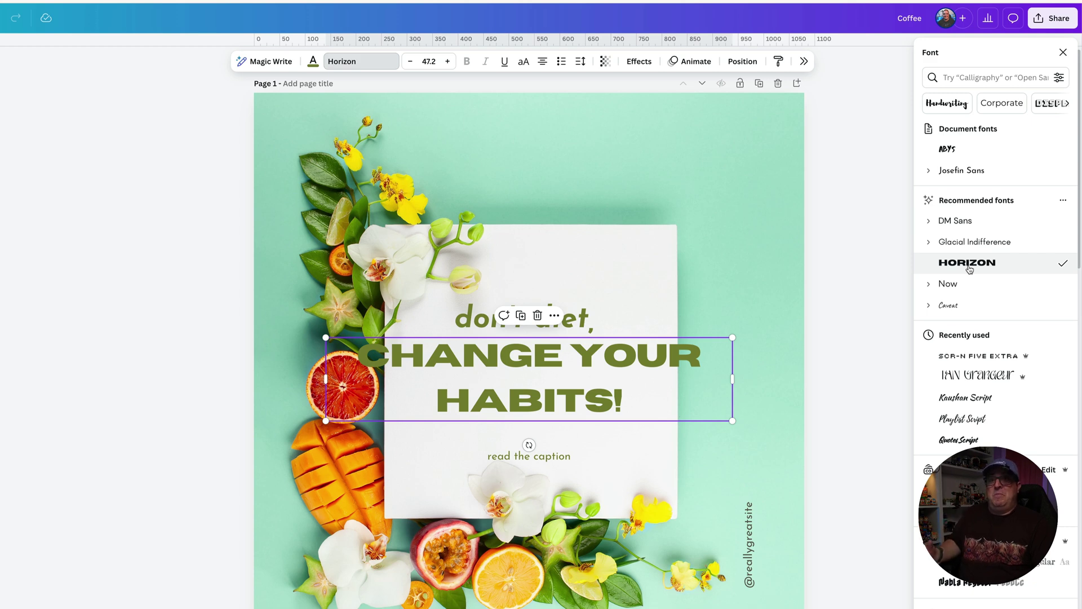
click(844, 262)
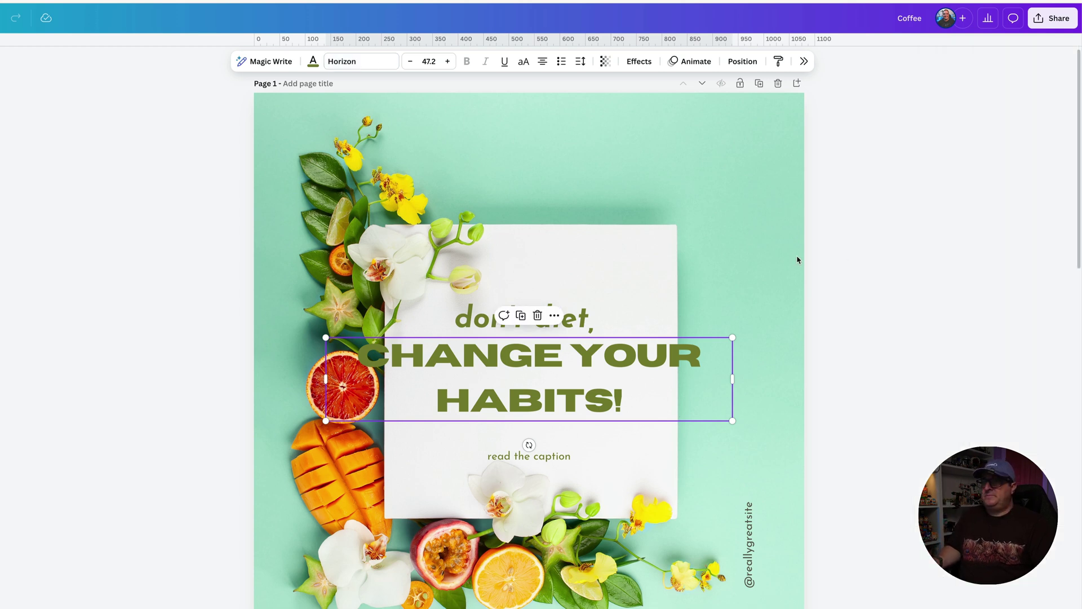
click(780, 255)
click(798, 82)
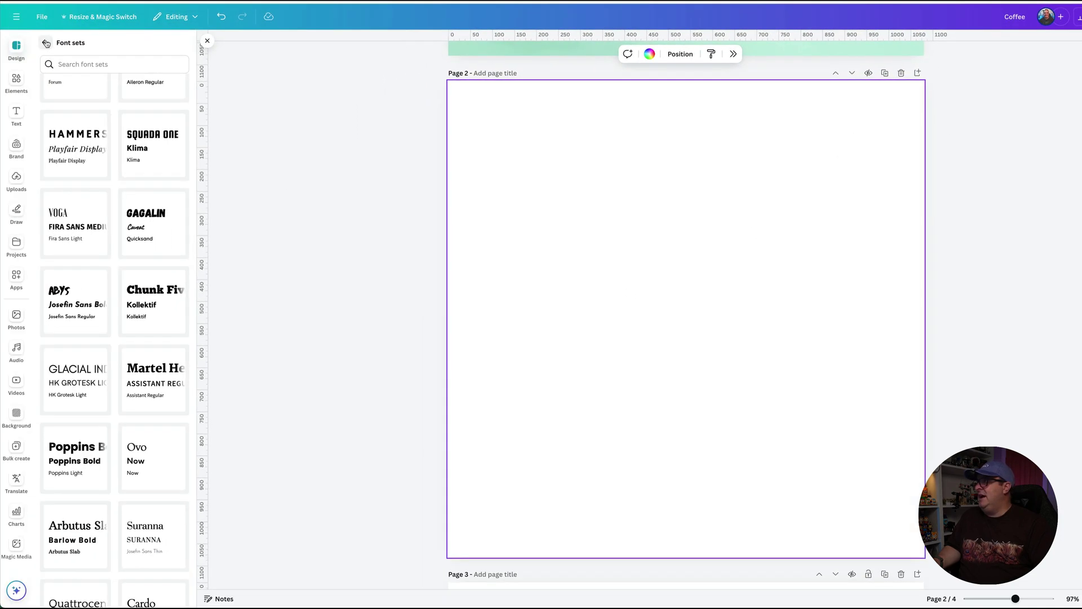
Search templates for 'disco' and apply the pink 'Best Night Ever!' template to page 2.
click(17, 48)
click(74, 68)
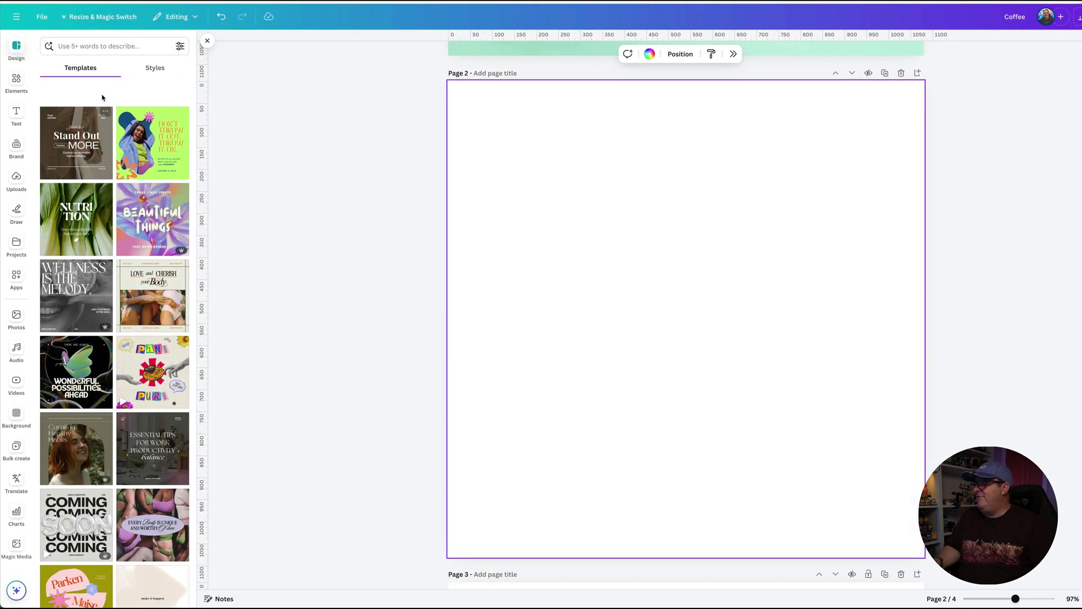
click(122, 48)
text(disco)
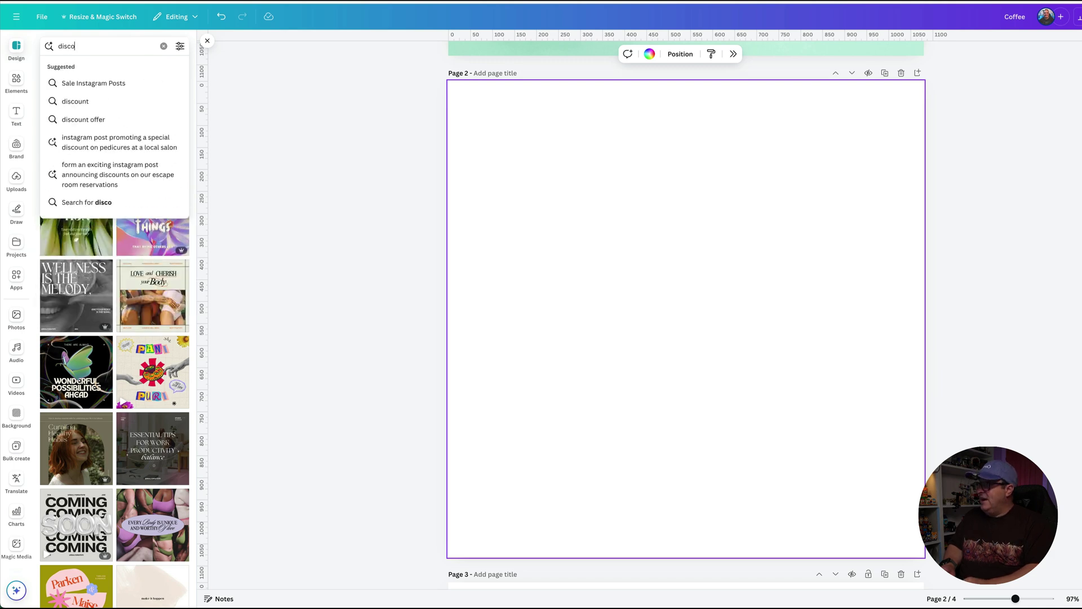
key(Return)
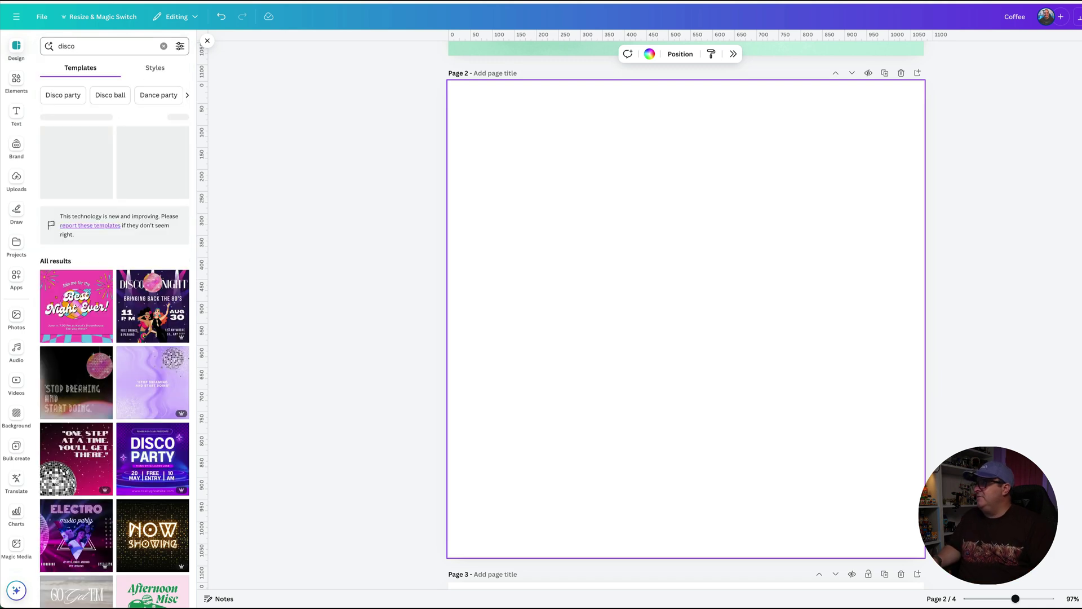
click(104, 279)
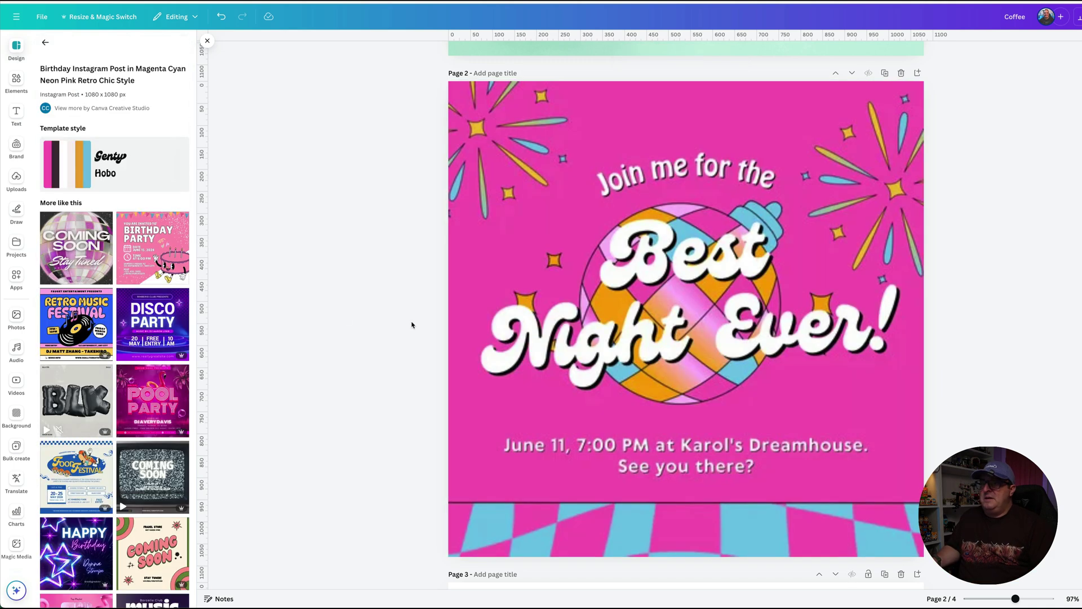
click(662, 263)
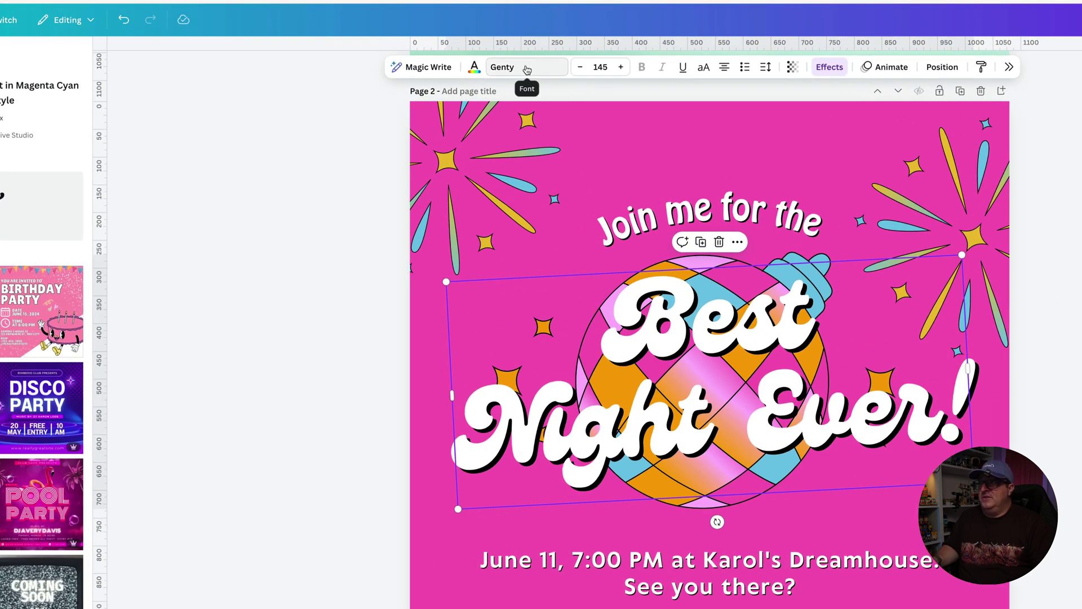
Try ITC Motter Corpus Condensed on the headline, then close the font list.
click(527, 69)
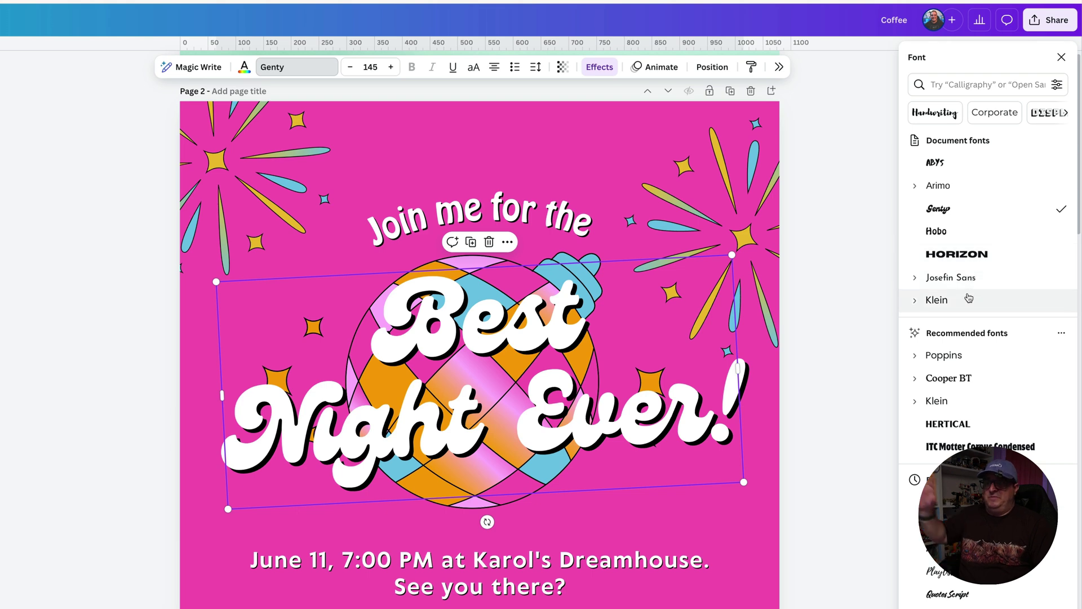
scroll(969, 293, down, 3)
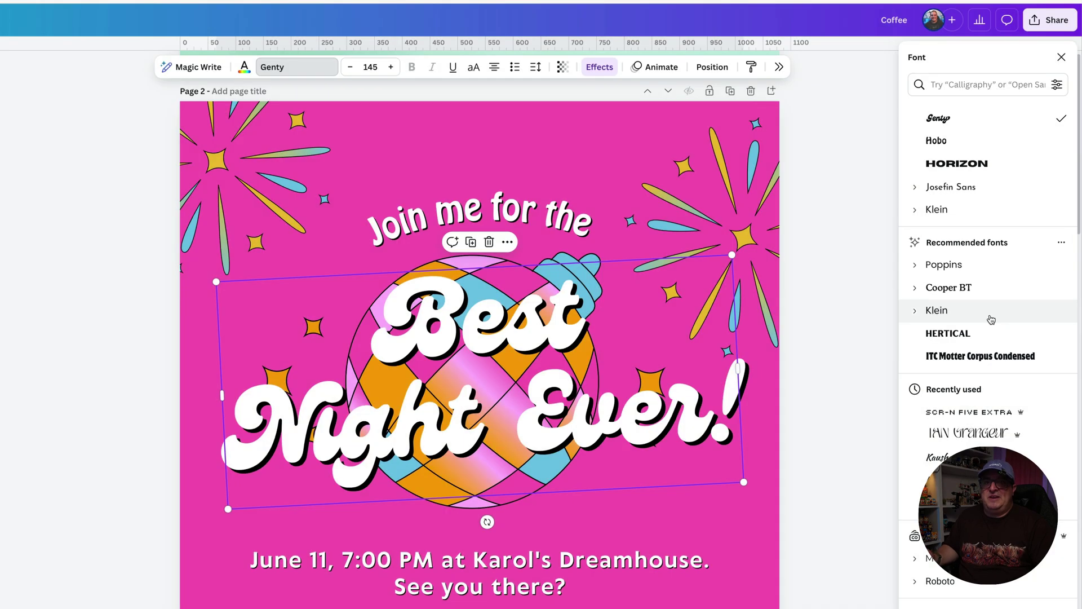
click(981, 359)
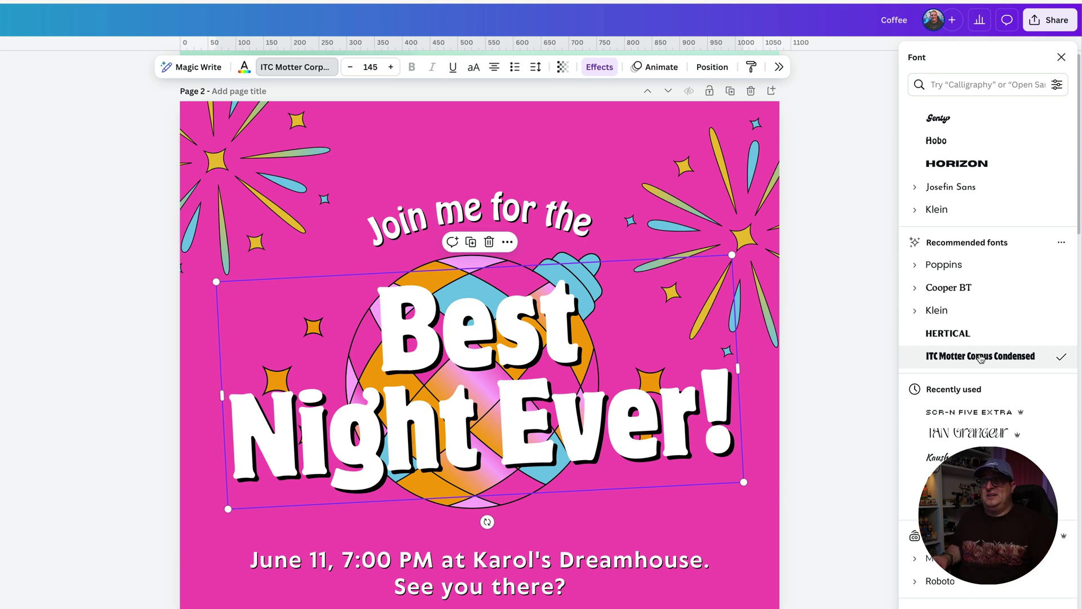
click(794, 340)
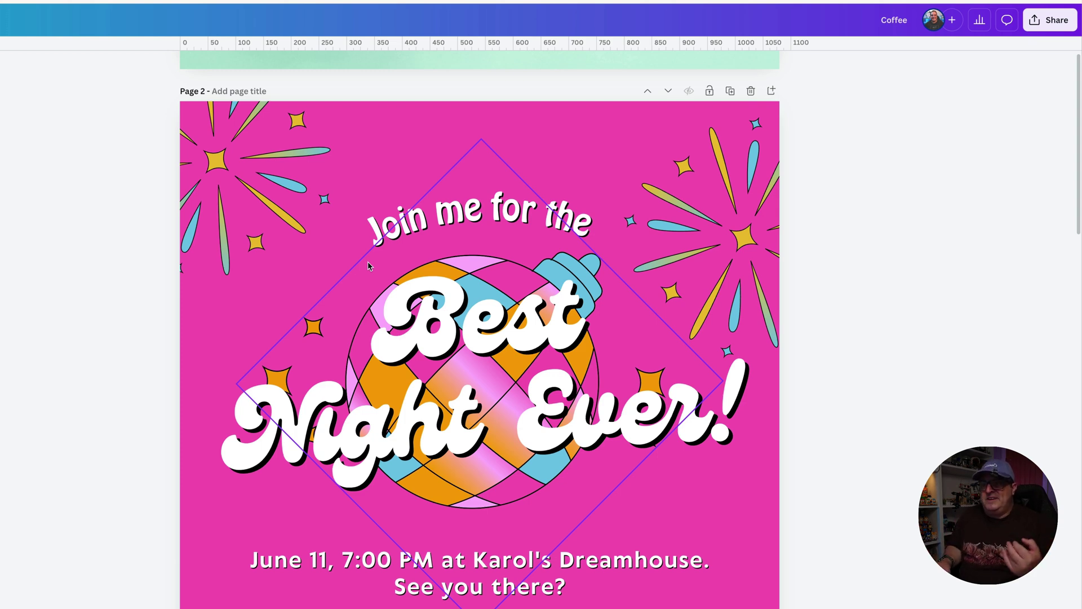
Set the 'Best Night Ever!' headline font to Klein Black.
click(438, 361)
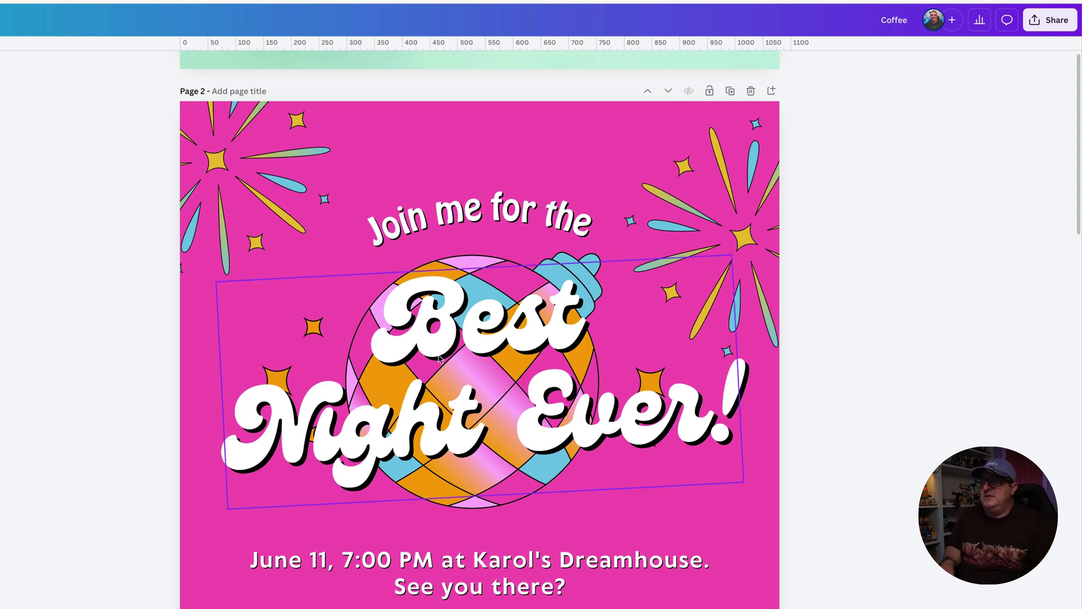
click(314, 69)
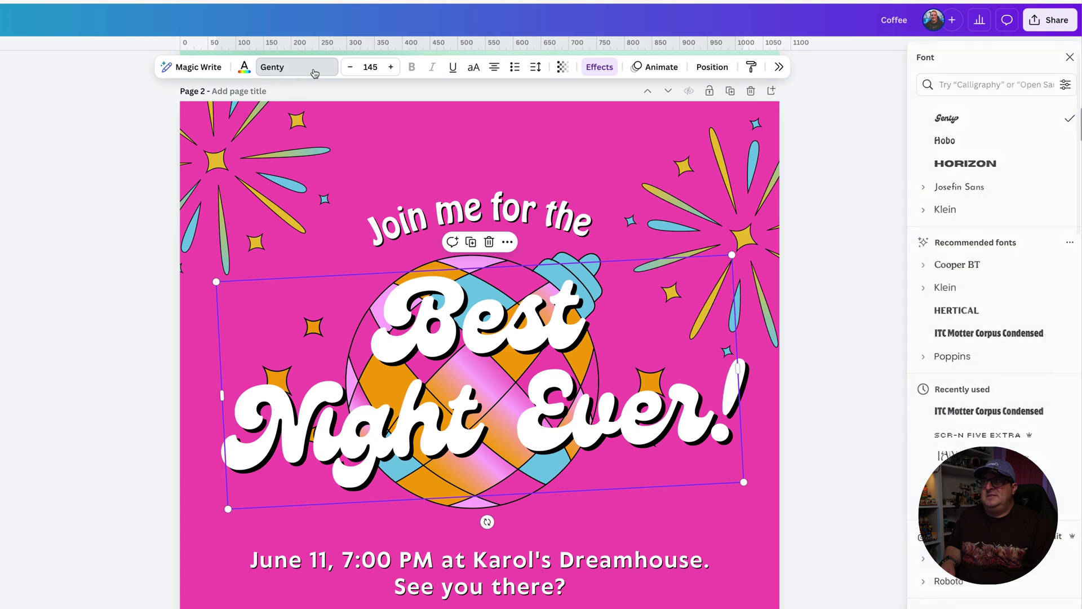
click(915, 289)
click(955, 380)
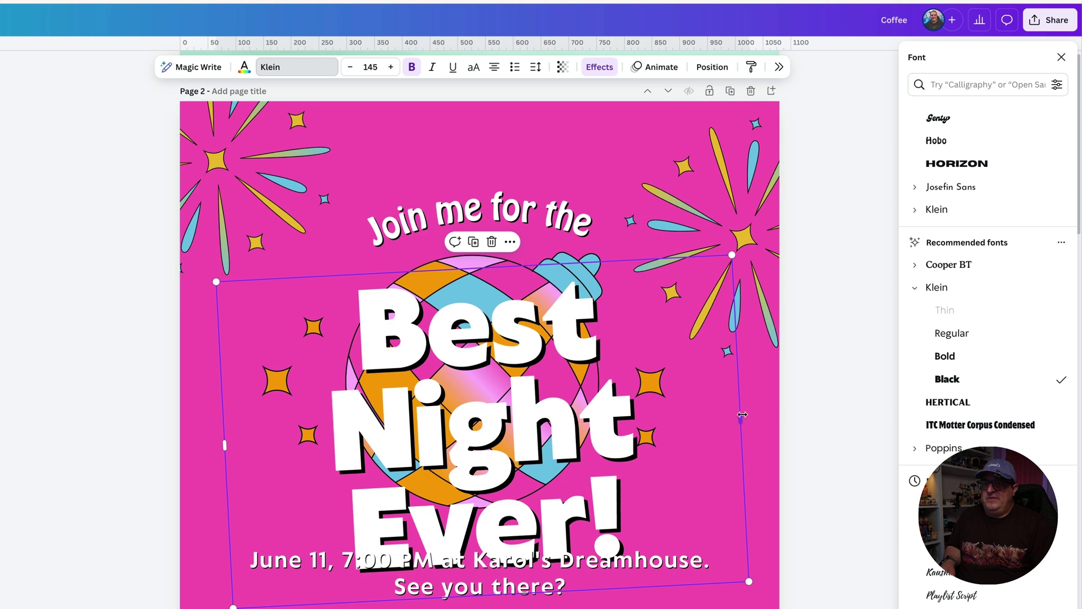
Resize the headline box so the text fits on two lines at size 126, centred over the disco ball.
drag(741, 417, 849, 405)
drag(842, 249, 764, 284)
drag(486, 364, 483, 358)
Replace 'Best' with ''80s' so the headline reads ''80s Night Ever!'.
double_click(603, 356)
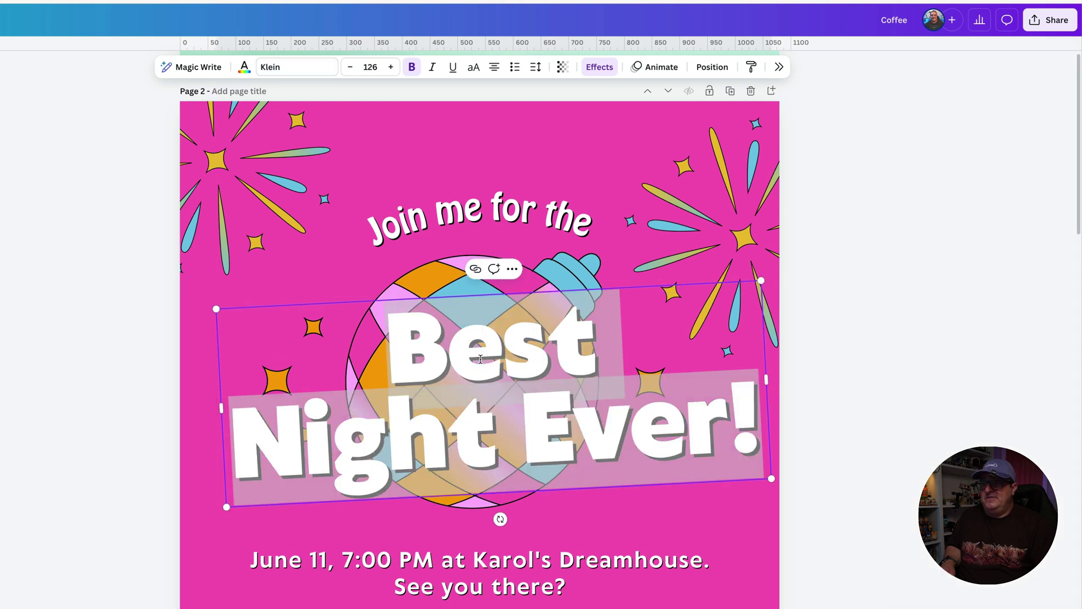
key(Escape)
click(393, 346)
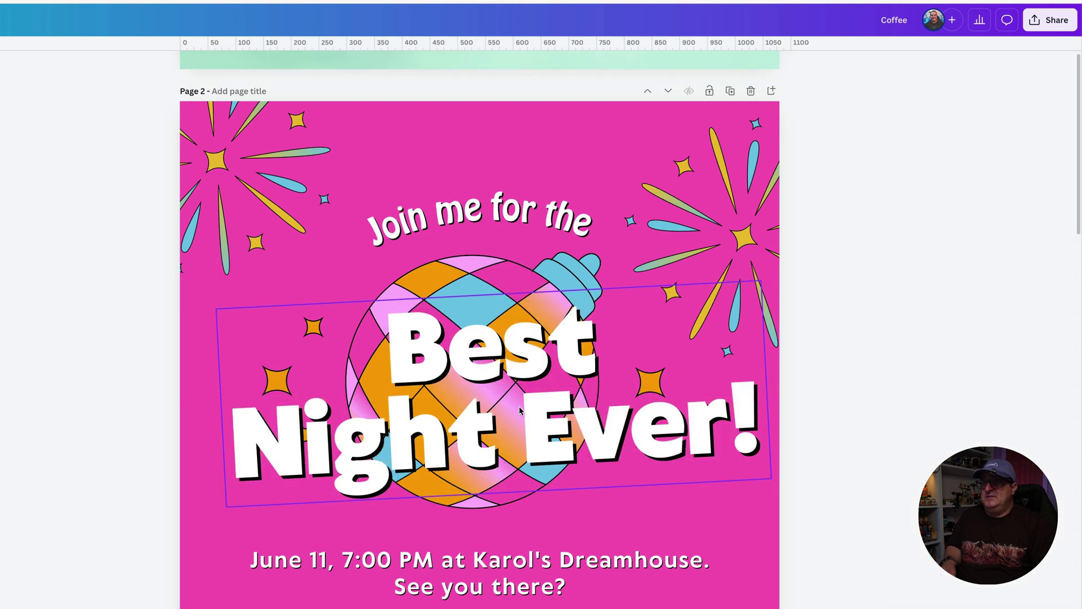
click(393, 346)
click(559, 341)
drag(596, 338, 401, 340)
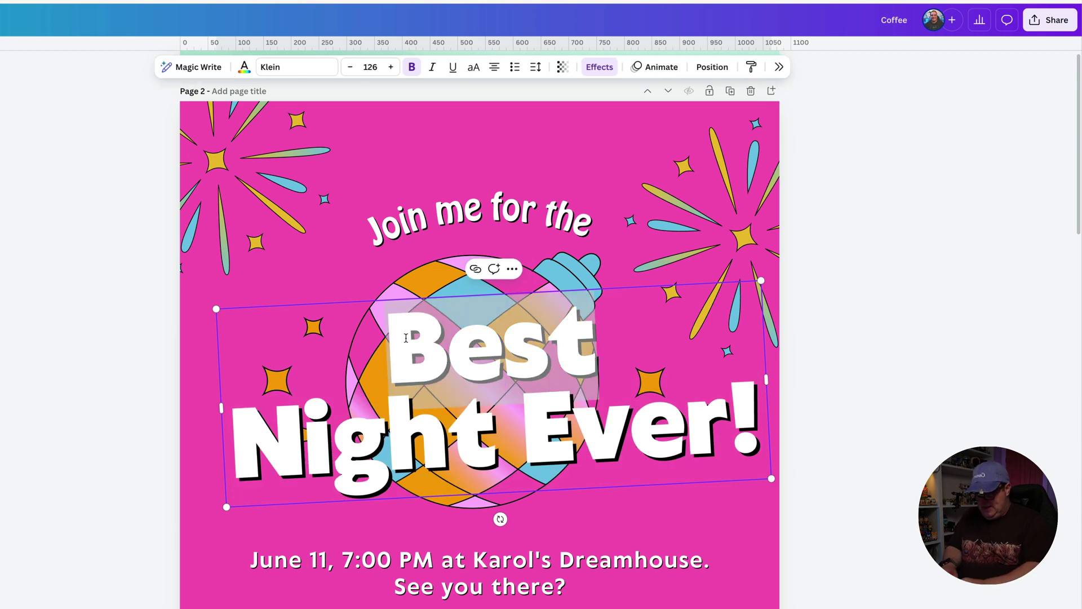
text(80s)
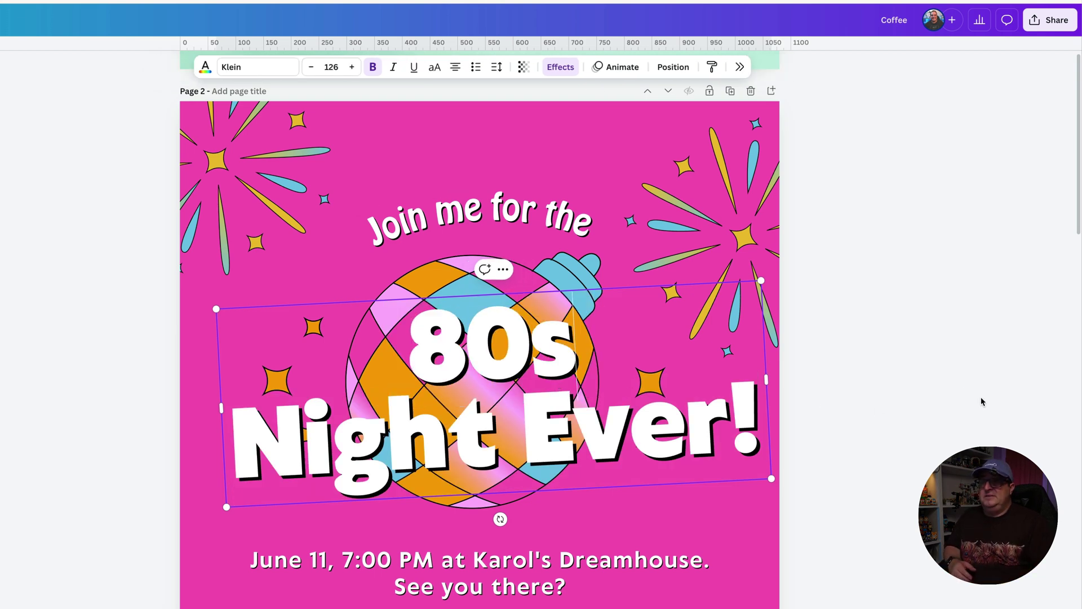
click(420, 328)
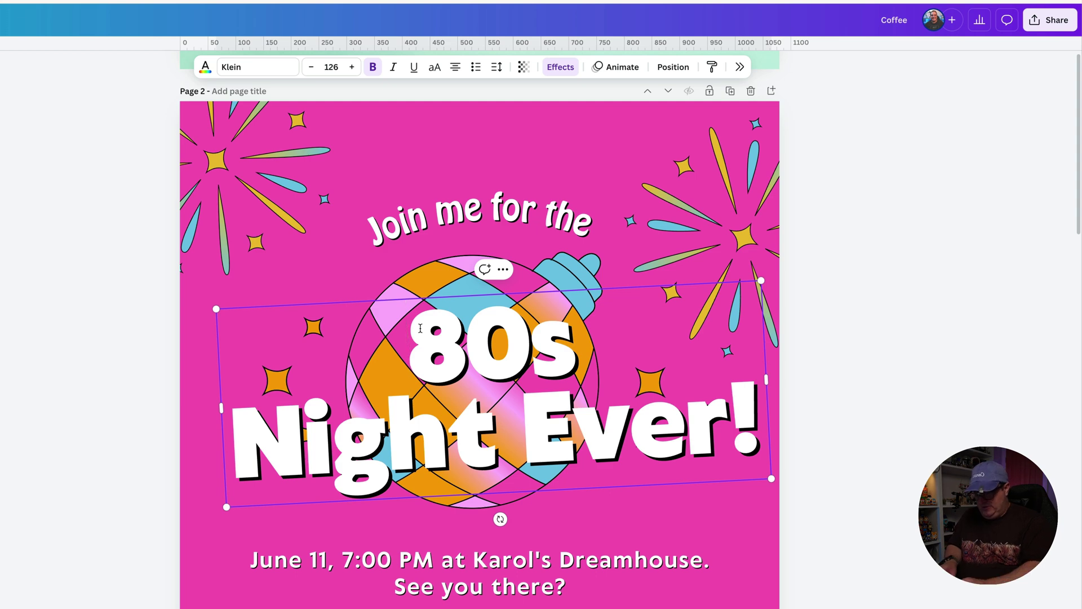
text(')
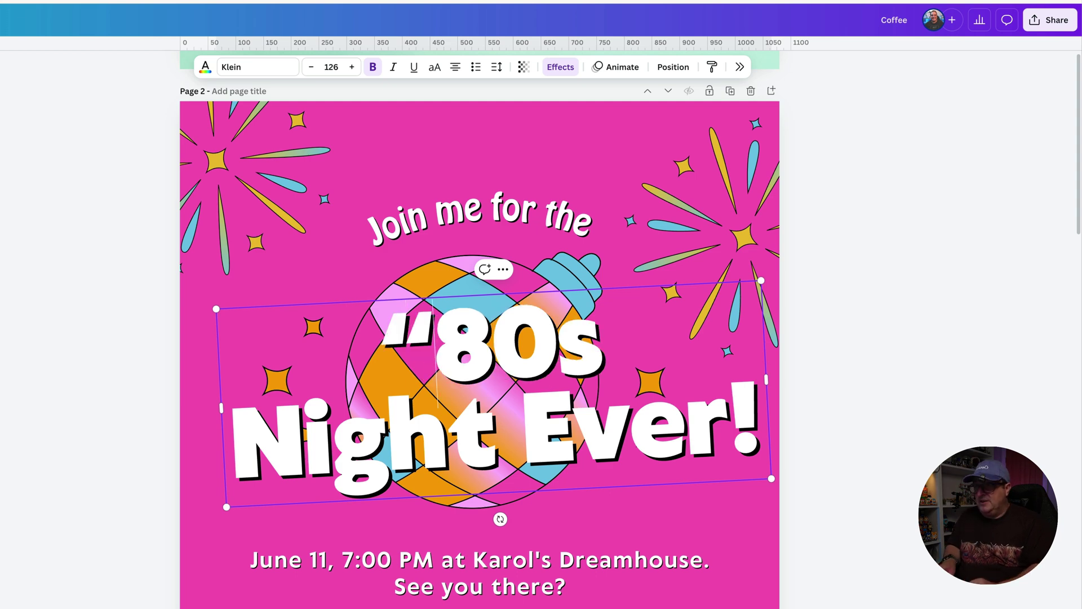
key(BackSpace)
text(')
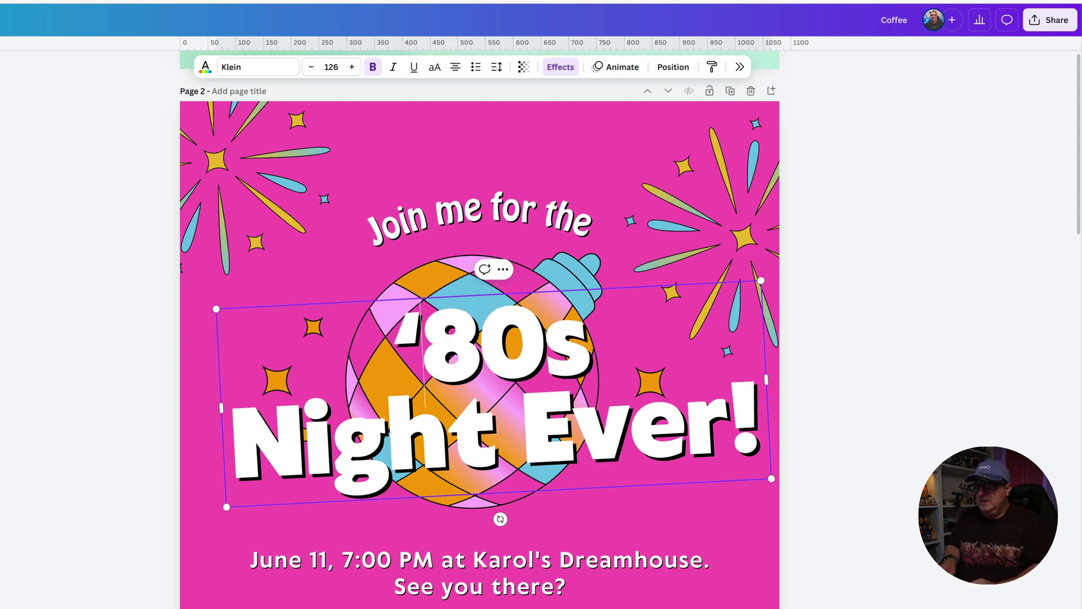
click(805, 365)
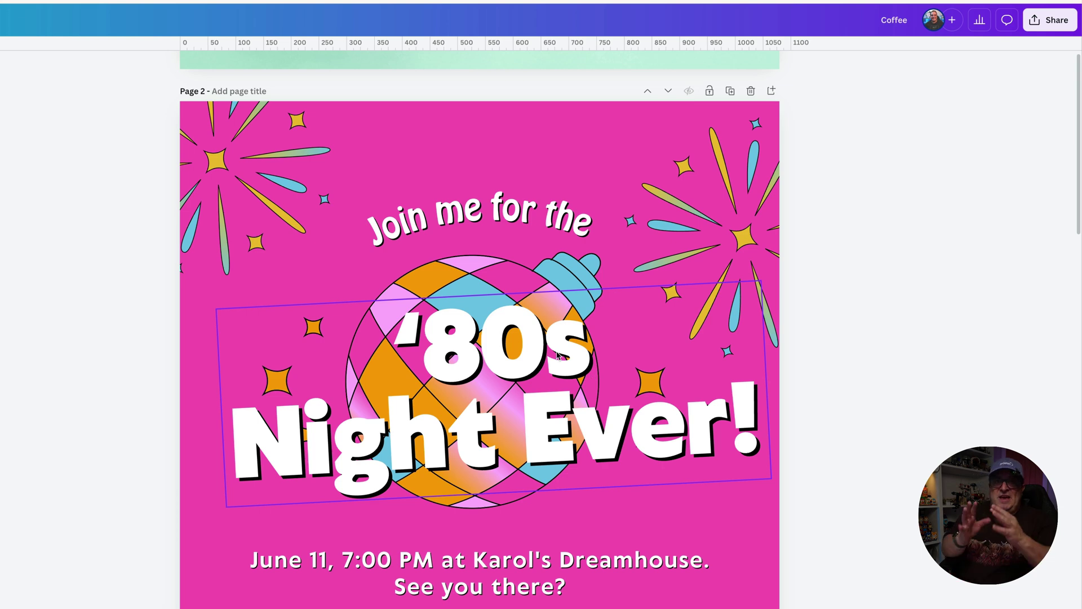